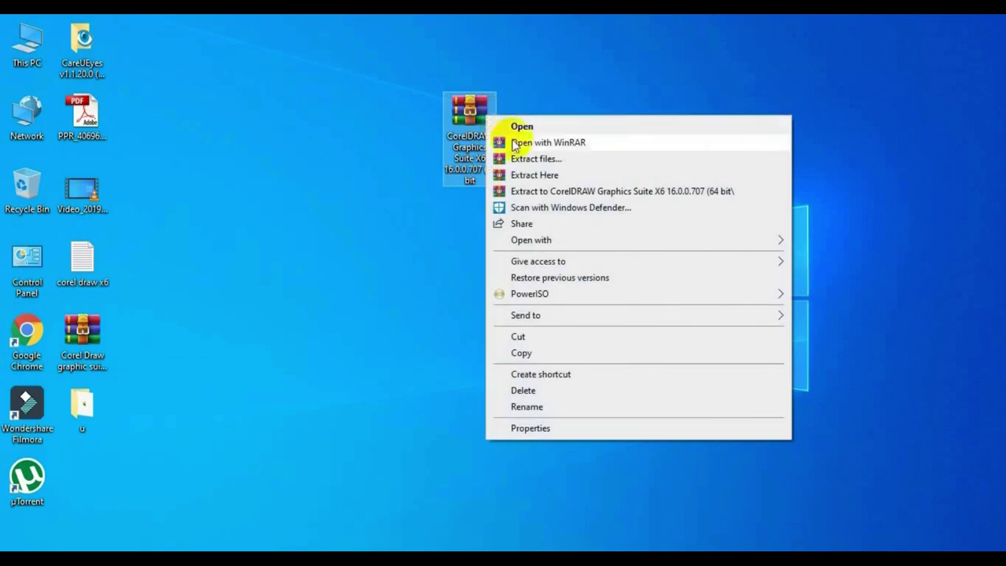
Extract the archive into a new CorelDRAW Graphics Suite X6 folder, entering the archive password.
click(526, 191)
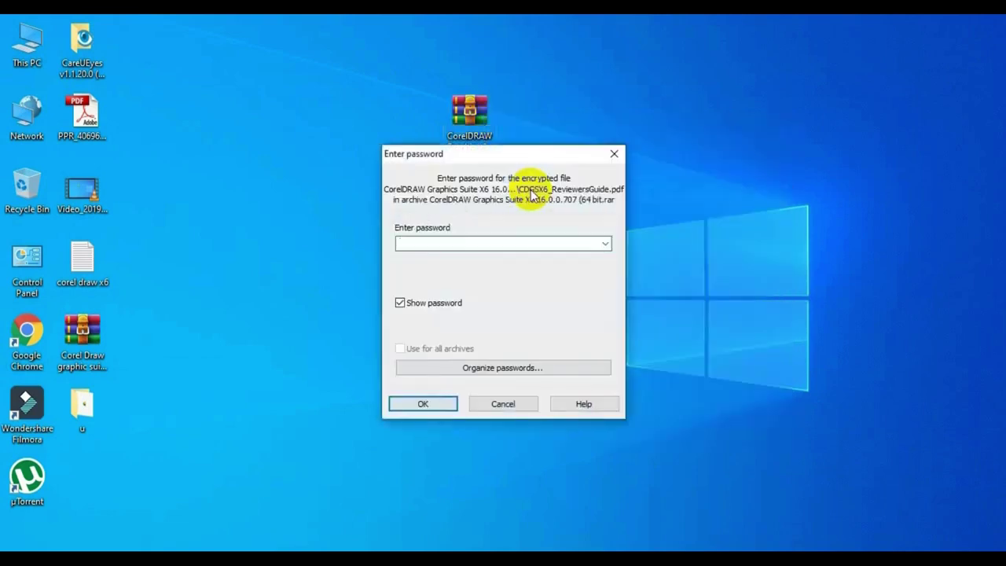
text(1)
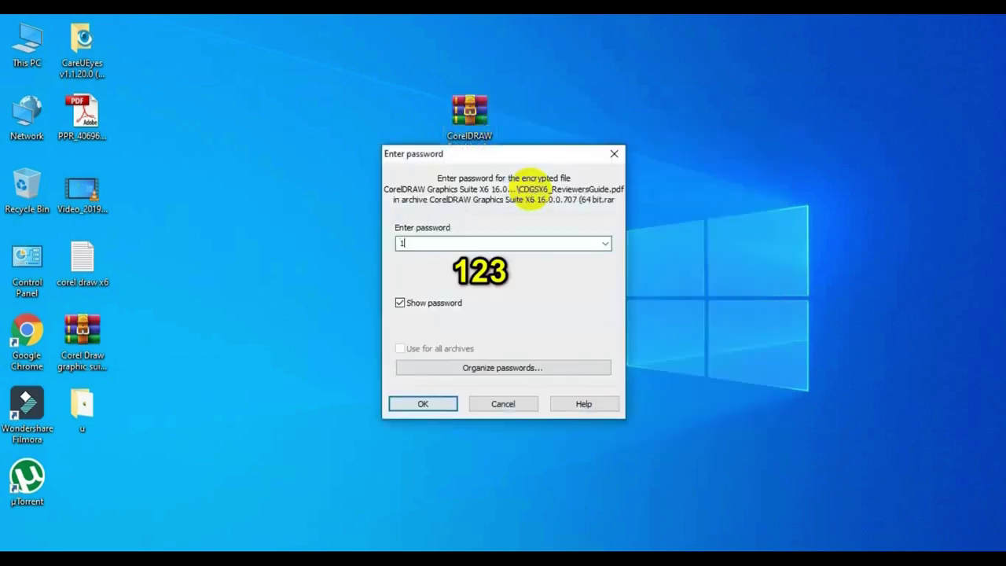
text(23)
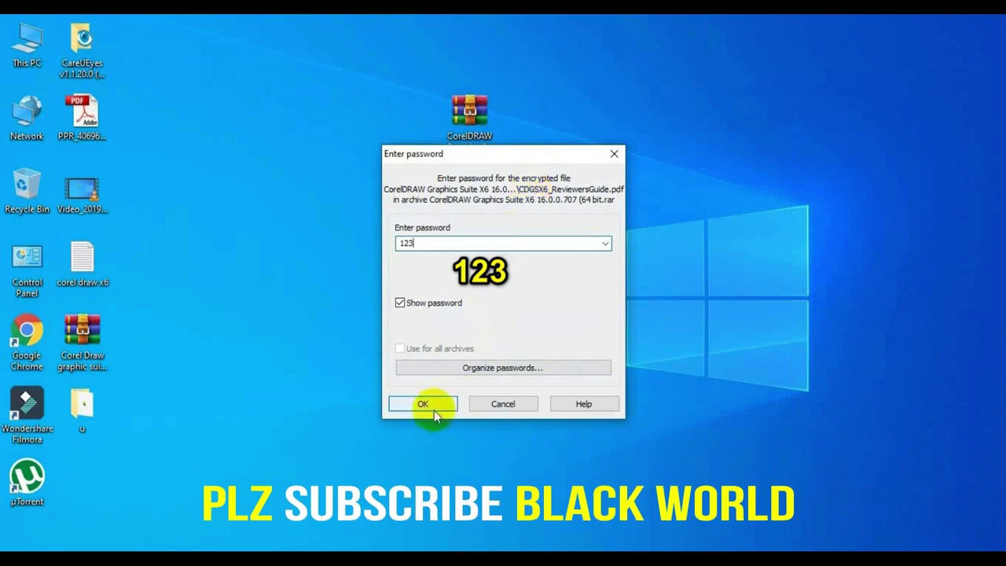
click(434, 408)
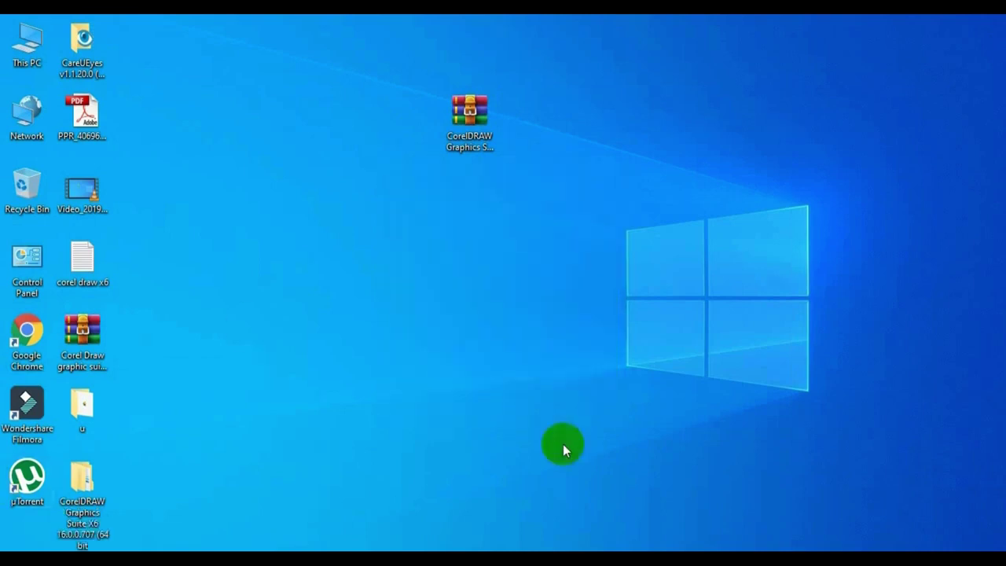
In the keygen-CORE folder, extract Keygen-CORE.rar here, confirming the archive password.
drag(82, 493, 602, 128)
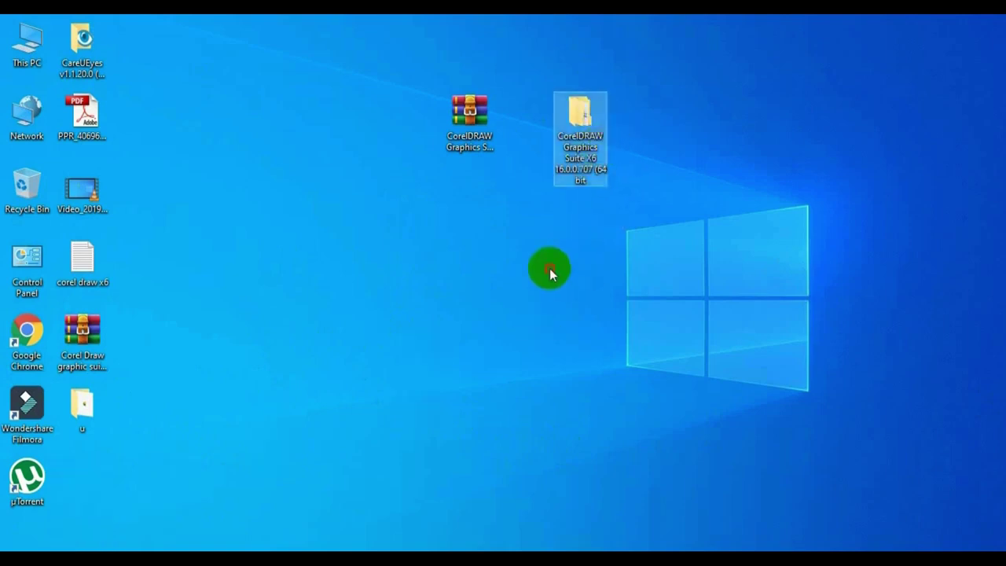
double_click(581, 118)
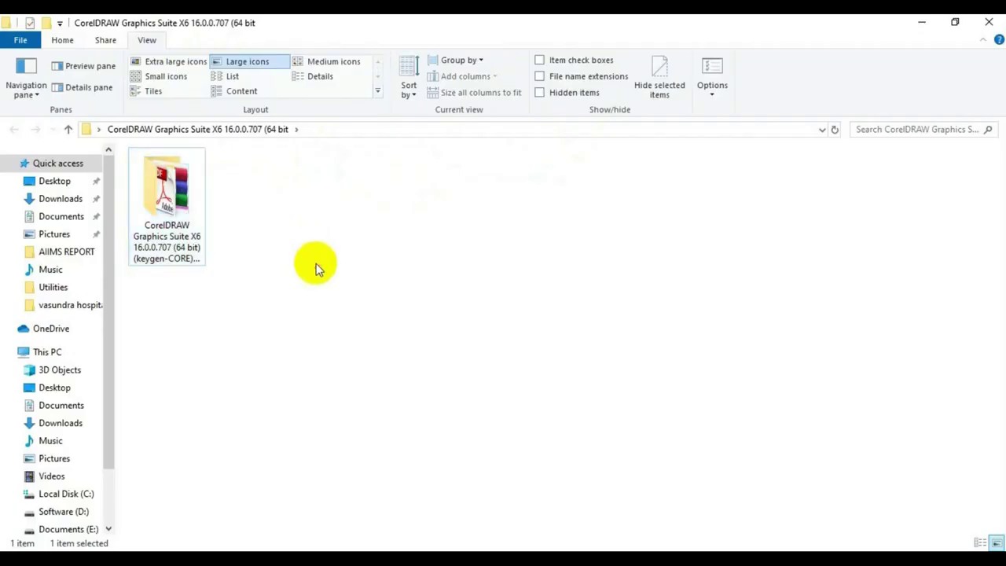
double_click(192, 202)
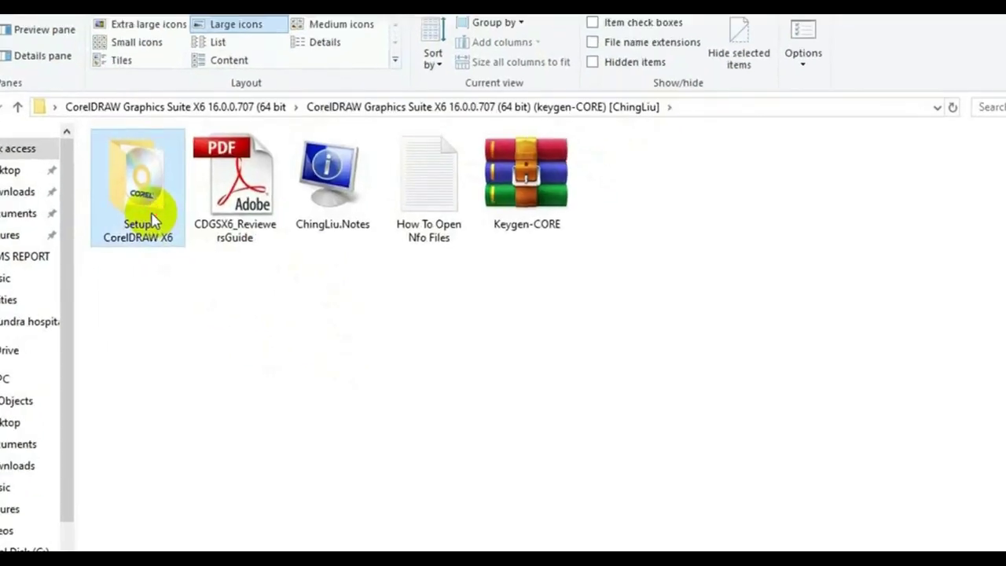
click(553, 204)
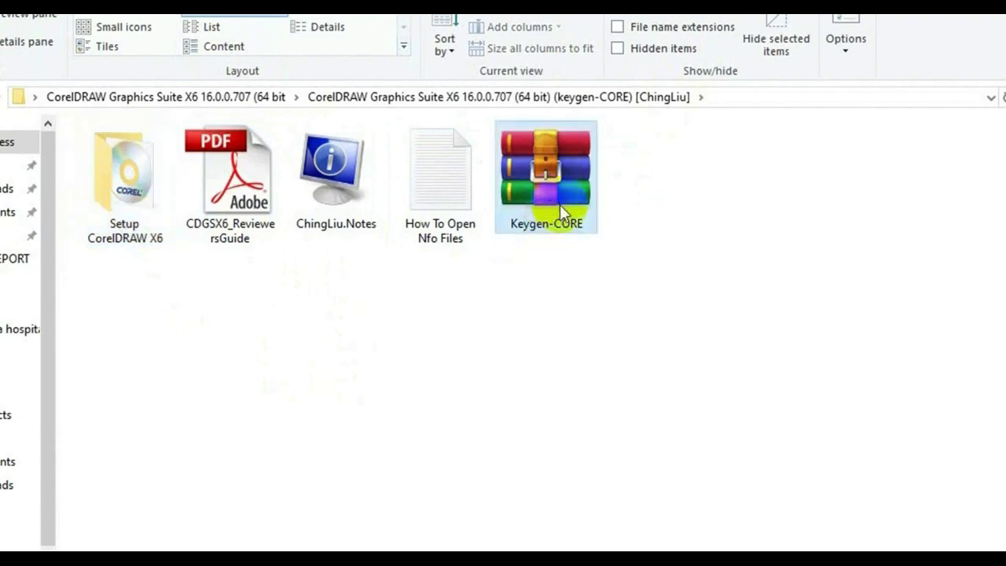
right_click(533, 183)
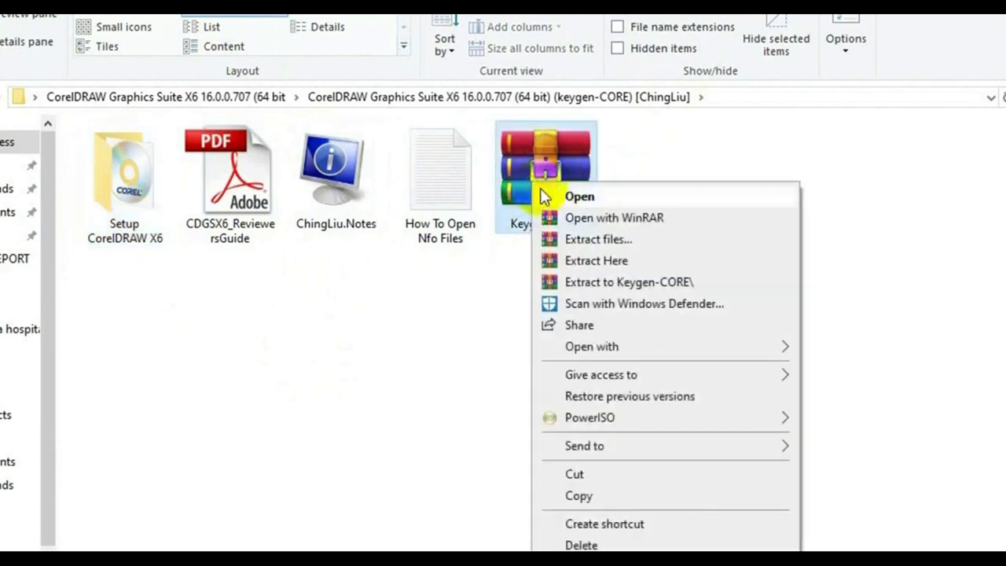
click(620, 262)
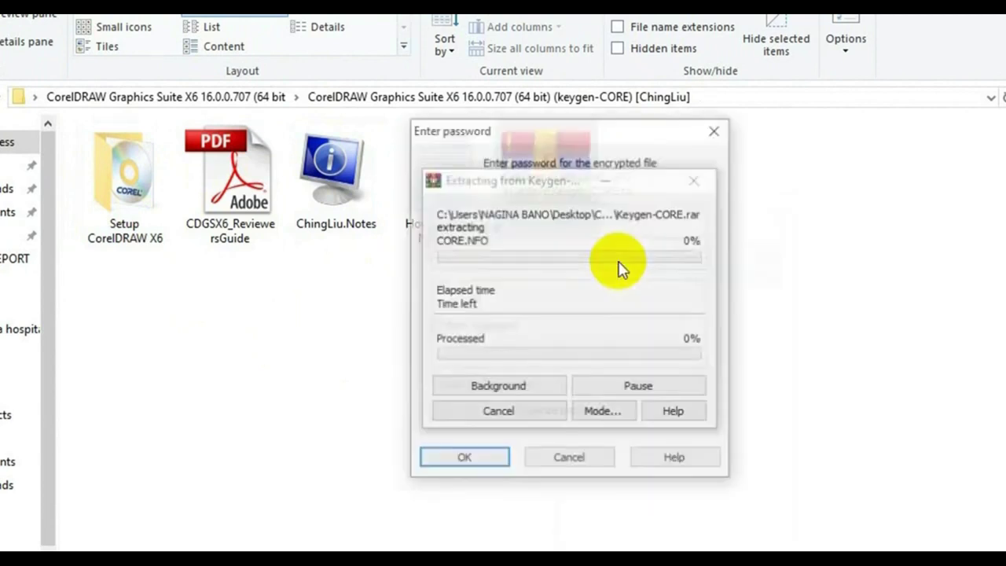
click(484, 465)
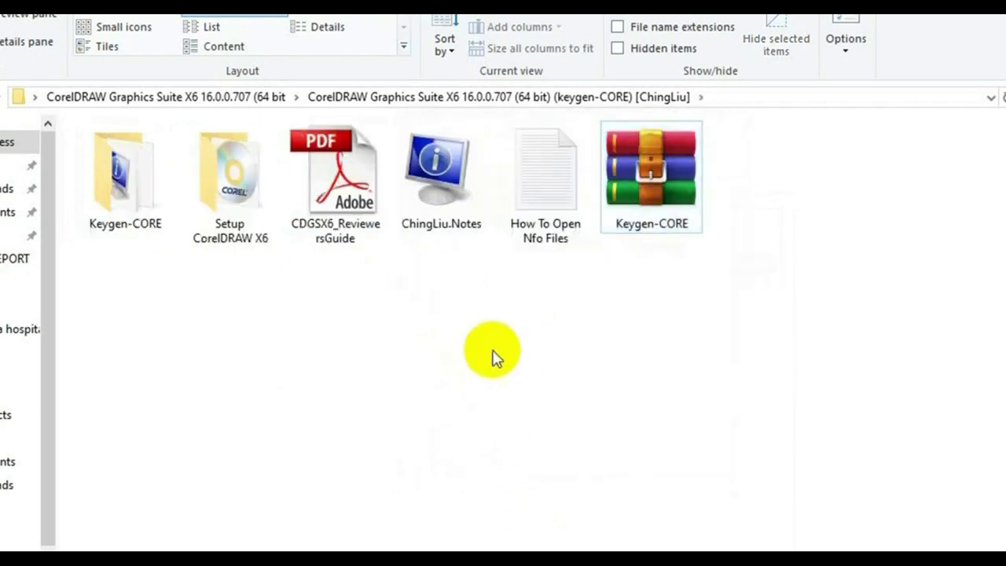
Open the Setup CorelDRAW X6 folder.
click(137, 197)
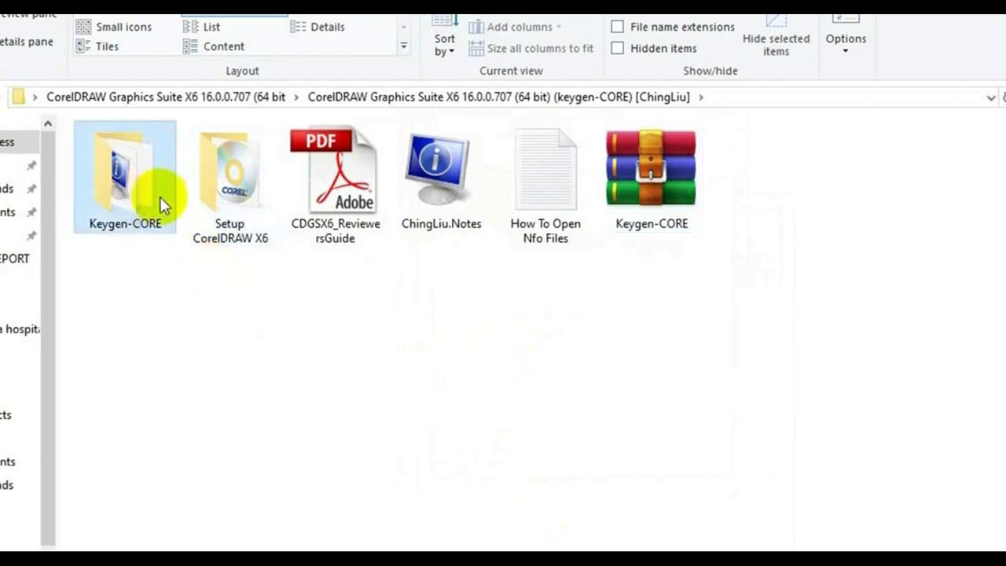
click(229, 201)
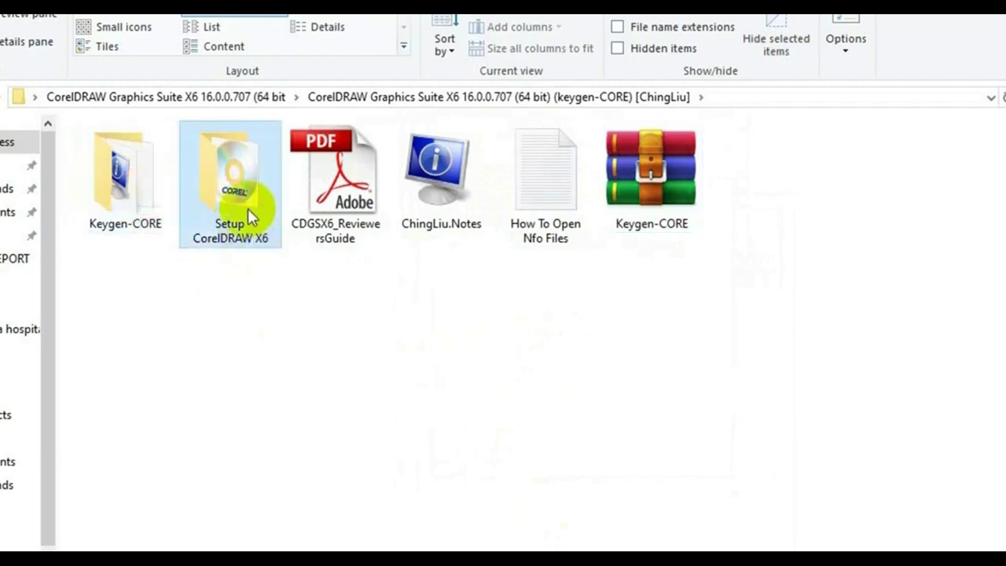
double_click(248, 208)
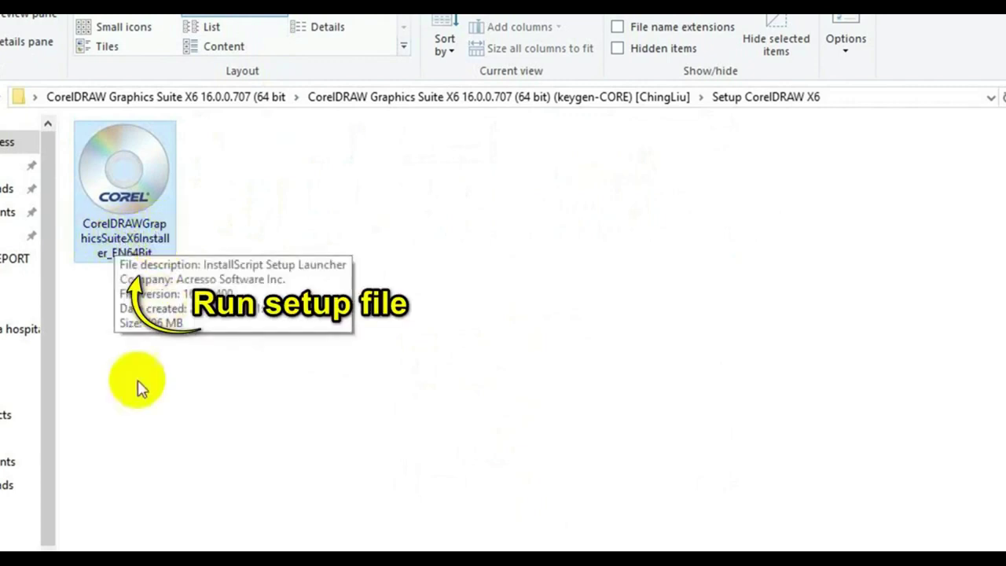
Launch the CorelDRAWGraphicsSuiteX6Installer_EN64Bit installer.
double_click(146, 232)
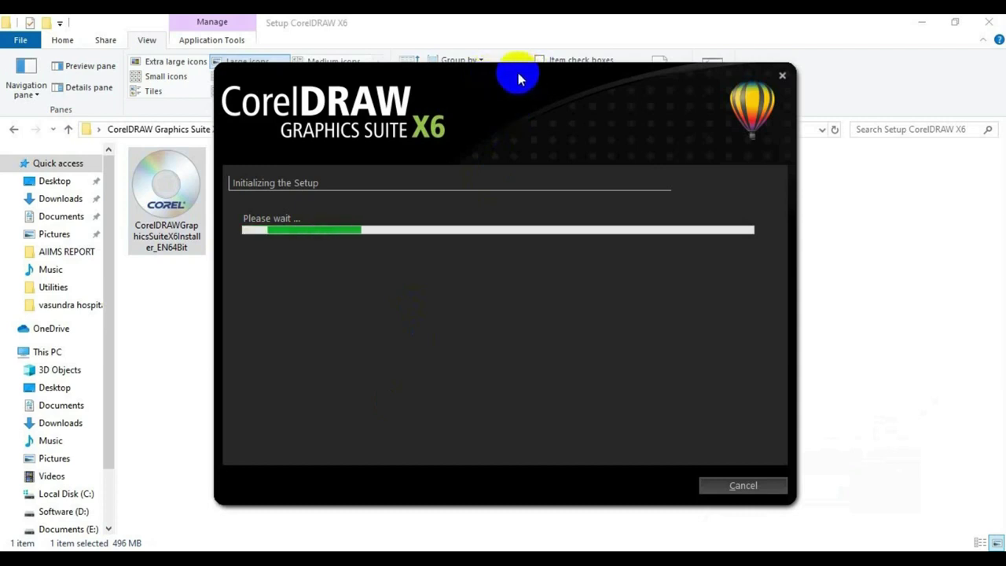
Accept the license terms, reach the user information page, and return Explorer to the keygen-CORE folder.
drag(518, 78, 626, 69)
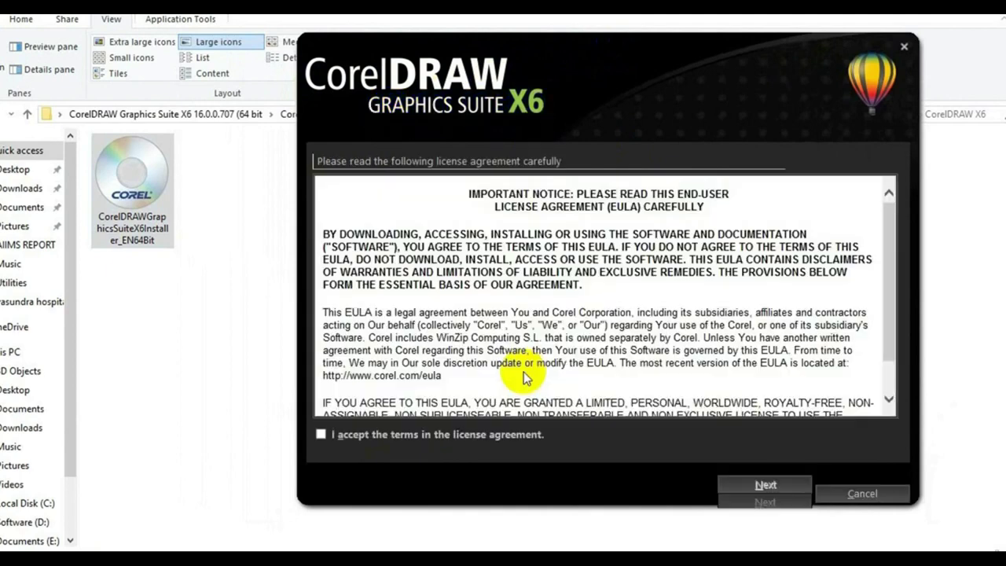
click(320, 436)
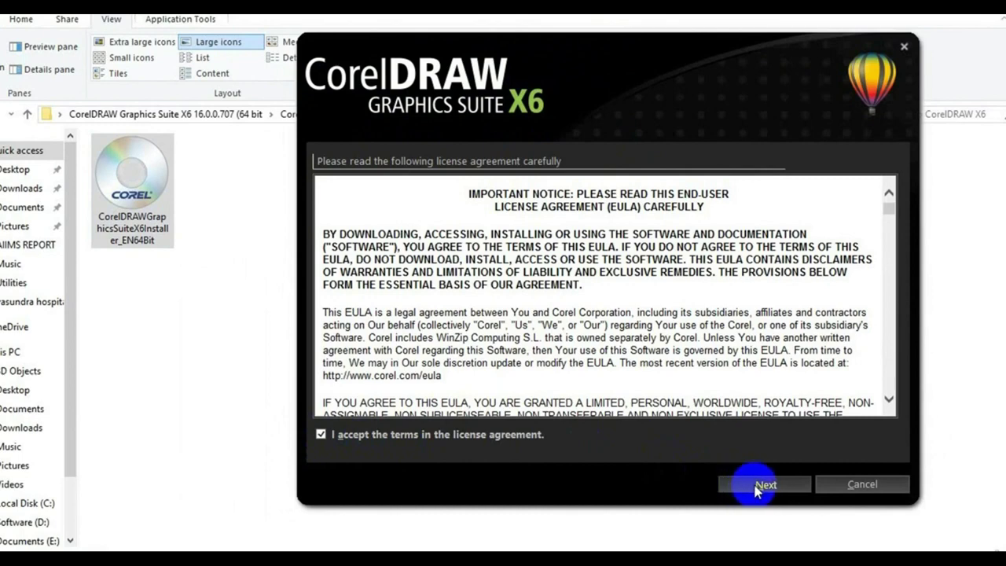
click(756, 487)
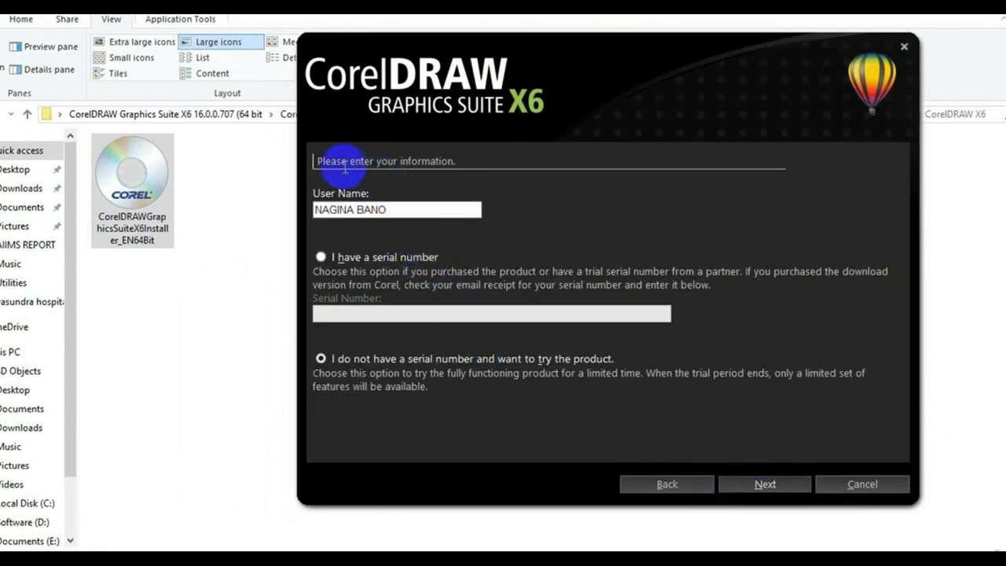
click(423, 209)
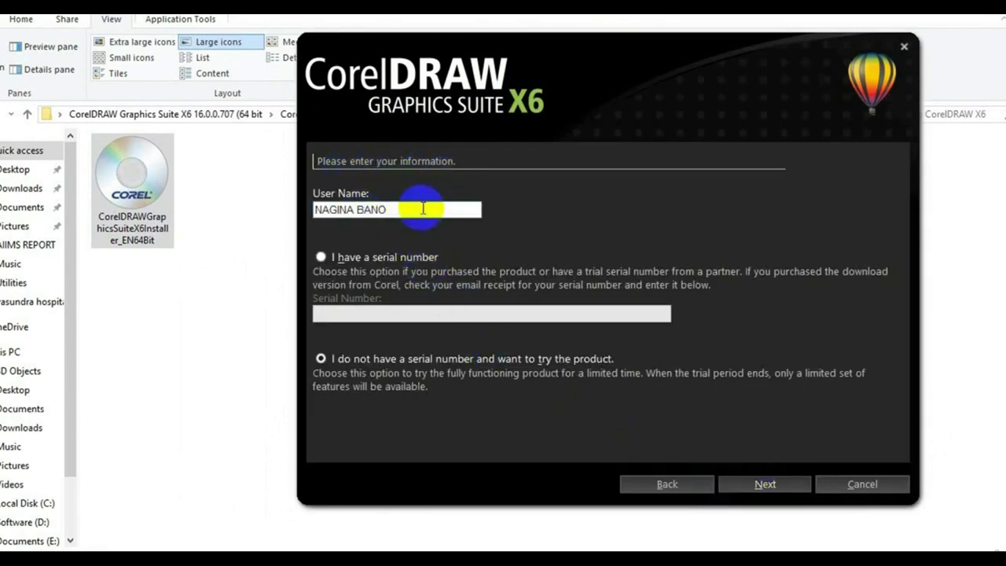
click(30, 115)
click(136, 201)
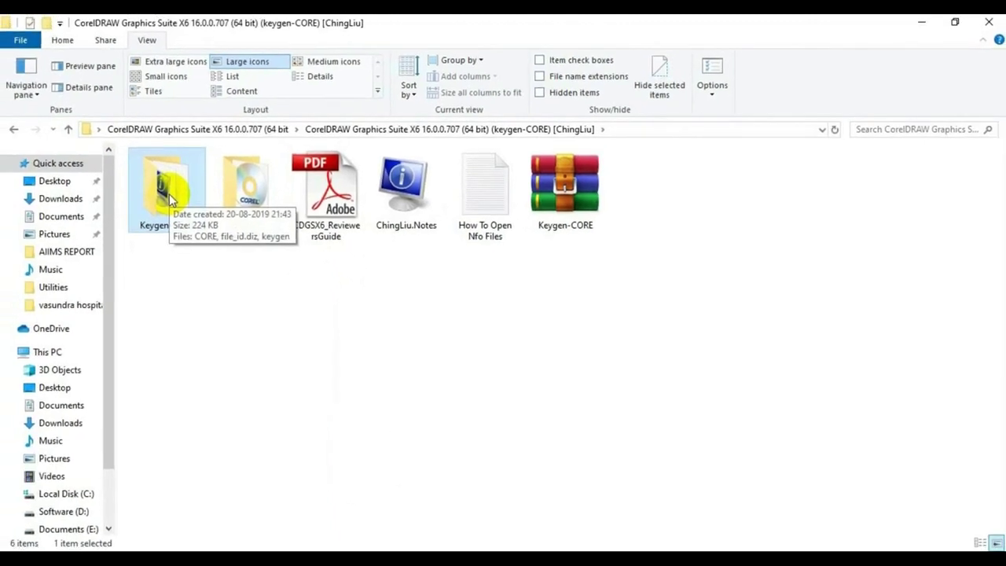
Run the keygen as administrator, close Explorer, and place the installer right and keygen left.
double_click(169, 197)
click(340, 193)
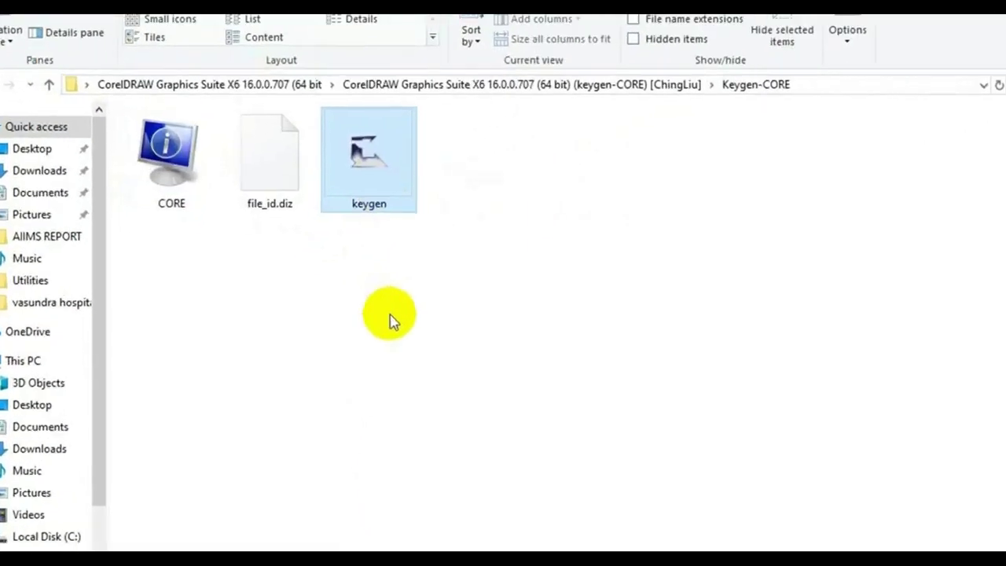
right_click(388, 157)
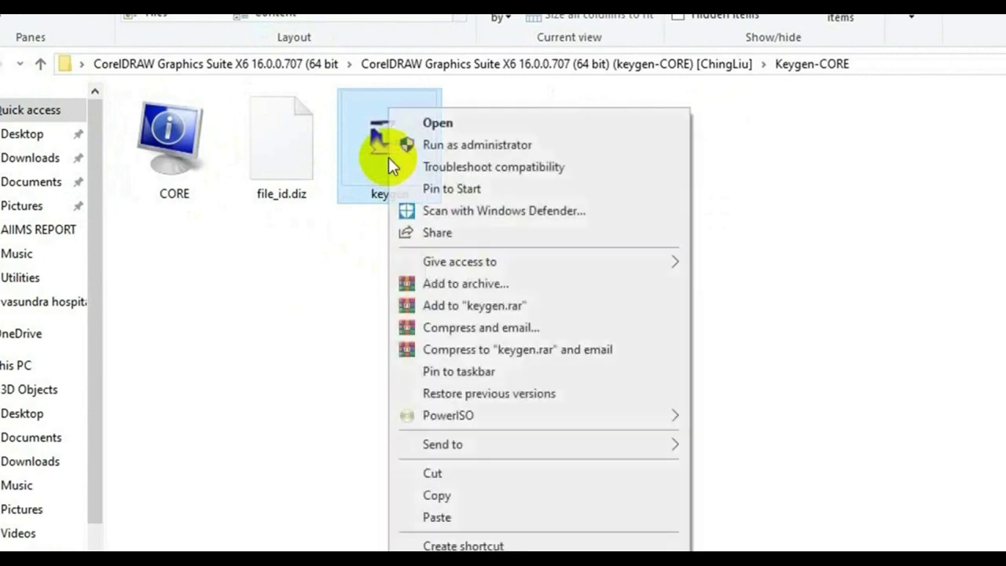
click(433, 146)
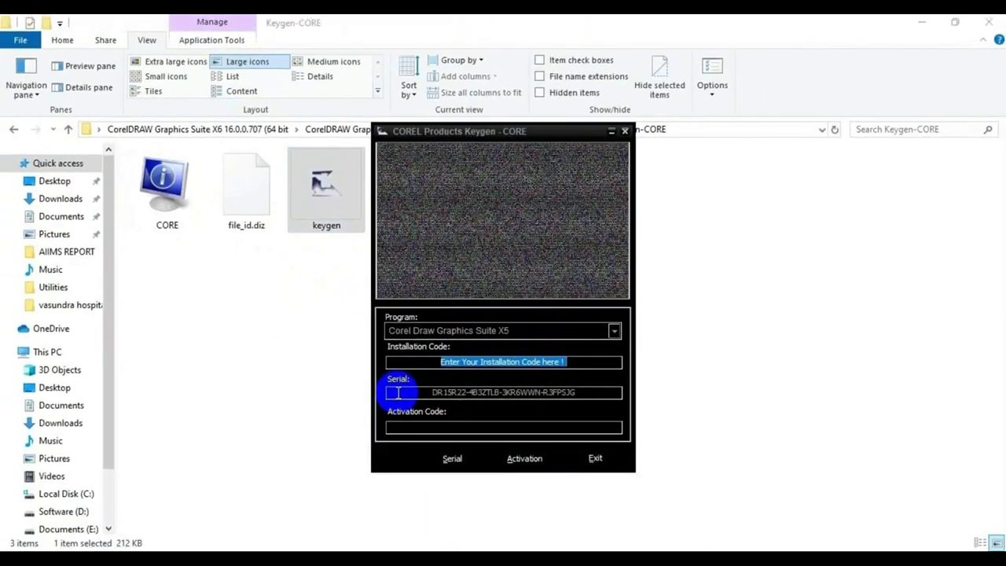
click(989, 24)
drag(670, 67, 707, 68)
drag(381, 134, 122, 88)
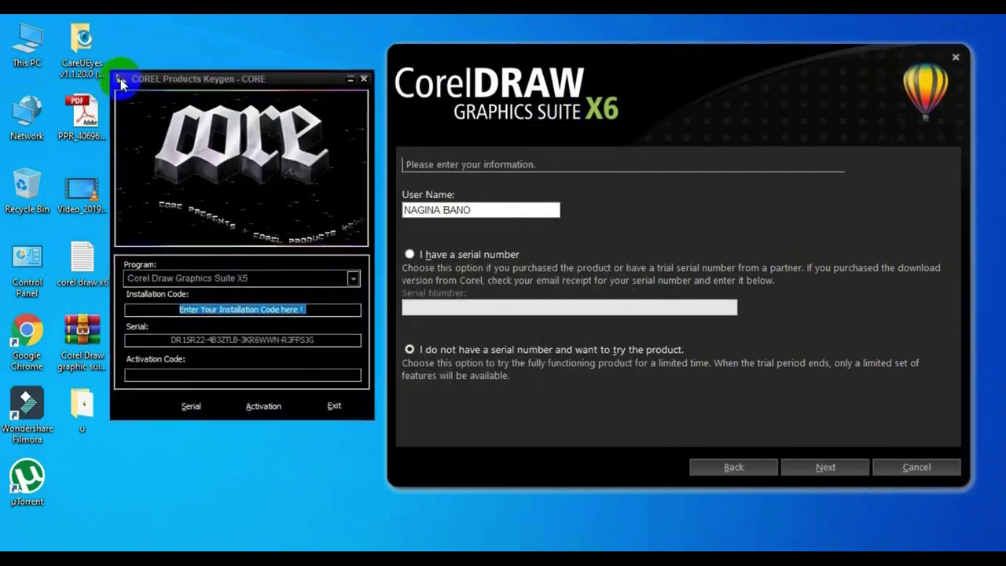
In the installer, choose to enter a serial number and focus the Serial Number field.
click(411, 246)
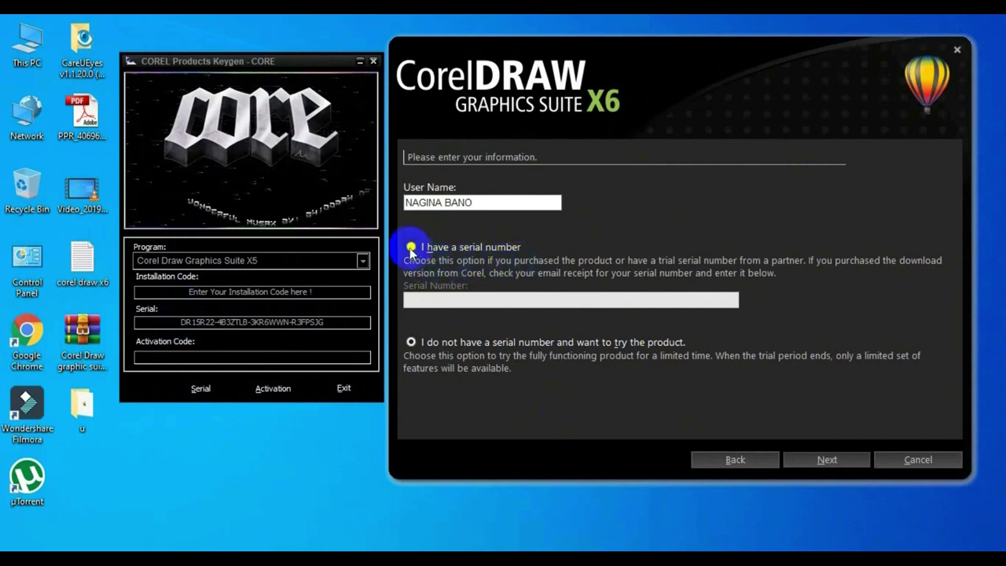
click(410, 248)
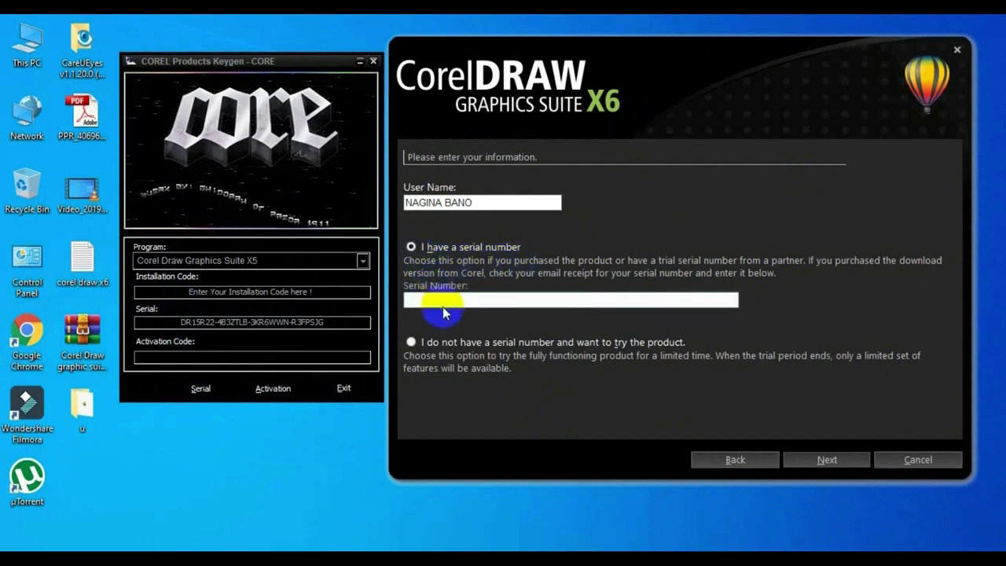
click(442, 300)
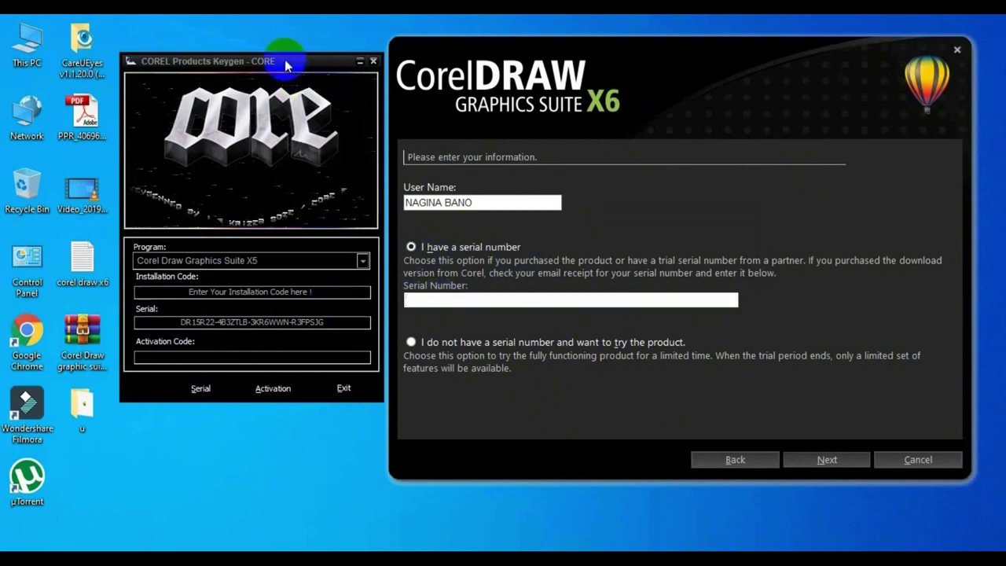
drag(287, 66, 292, 60)
click(353, 319)
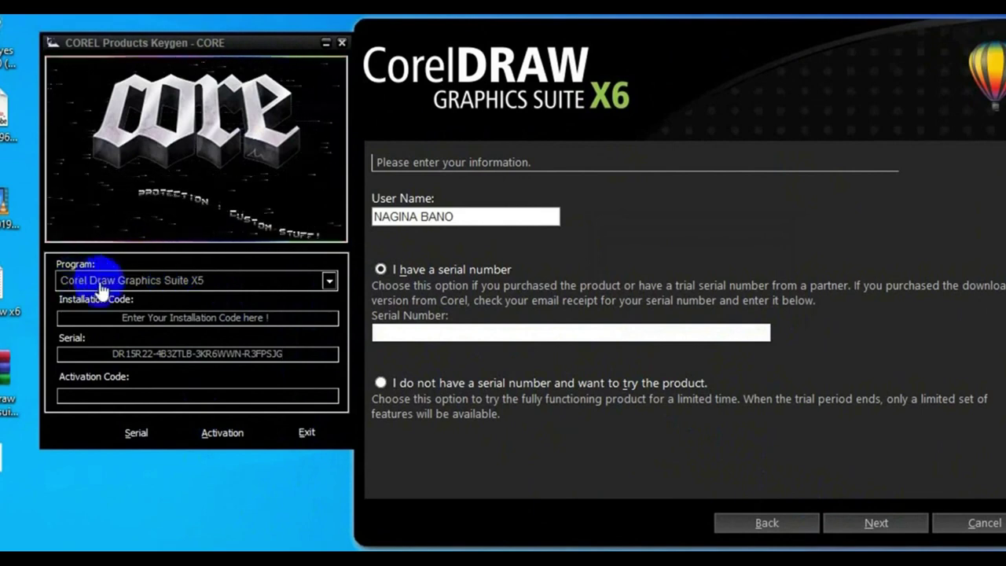
Generate a serial for Corel Draw Graphics Suite X6 v16.0 in the keygen and copy it.
click(330, 280)
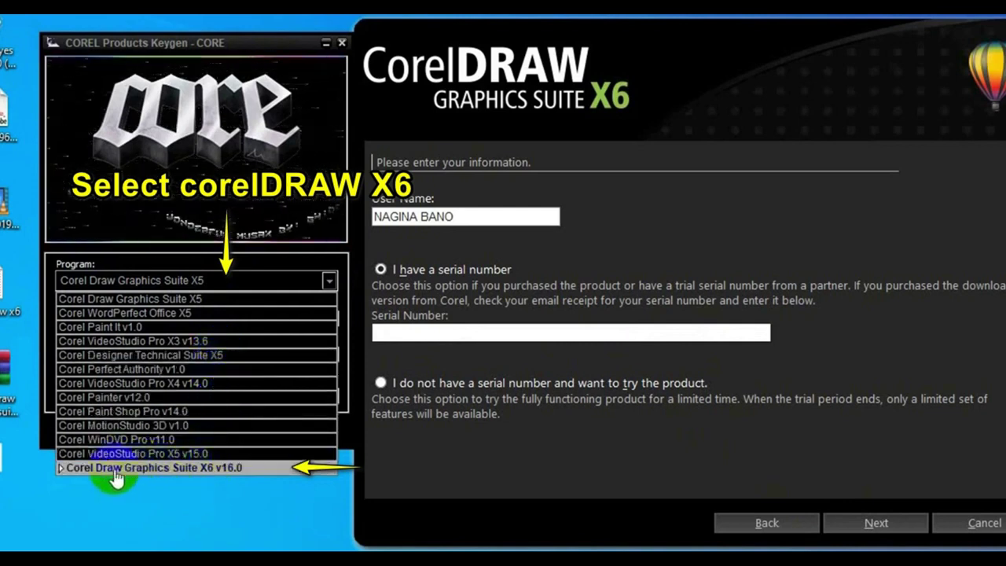
click(236, 468)
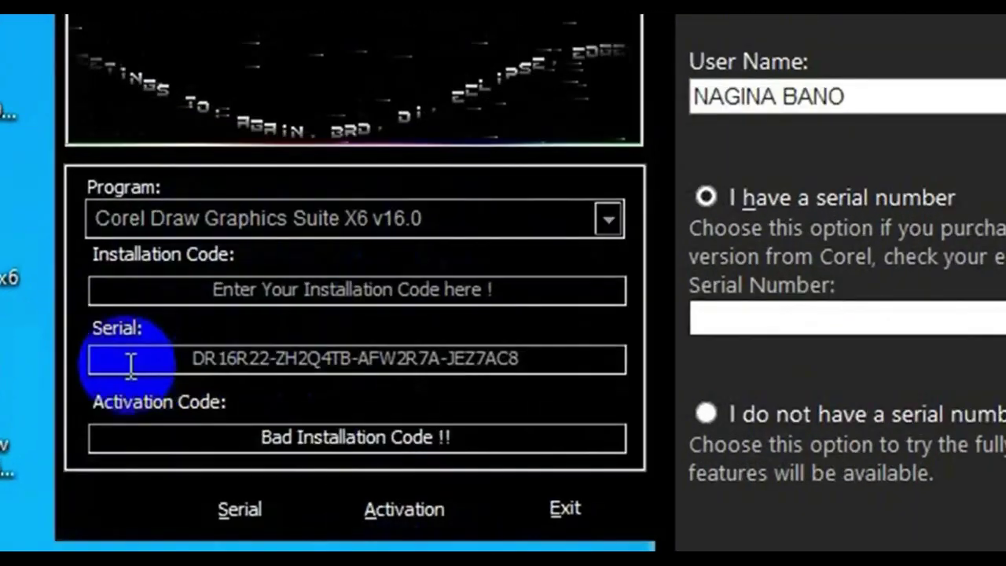
drag(531, 357, 332, 368)
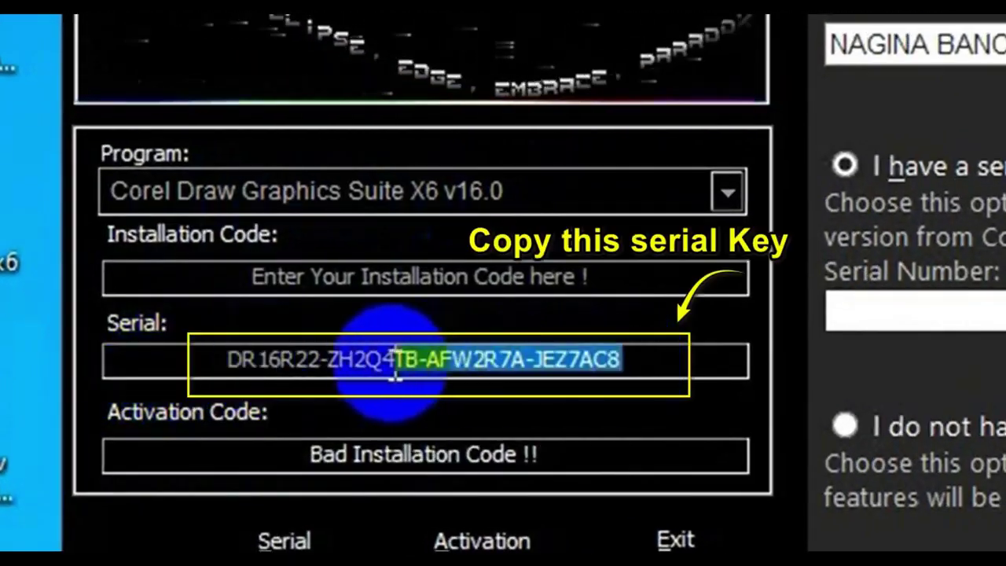
drag(395, 369, 233, 366)
right_click(303, 357)
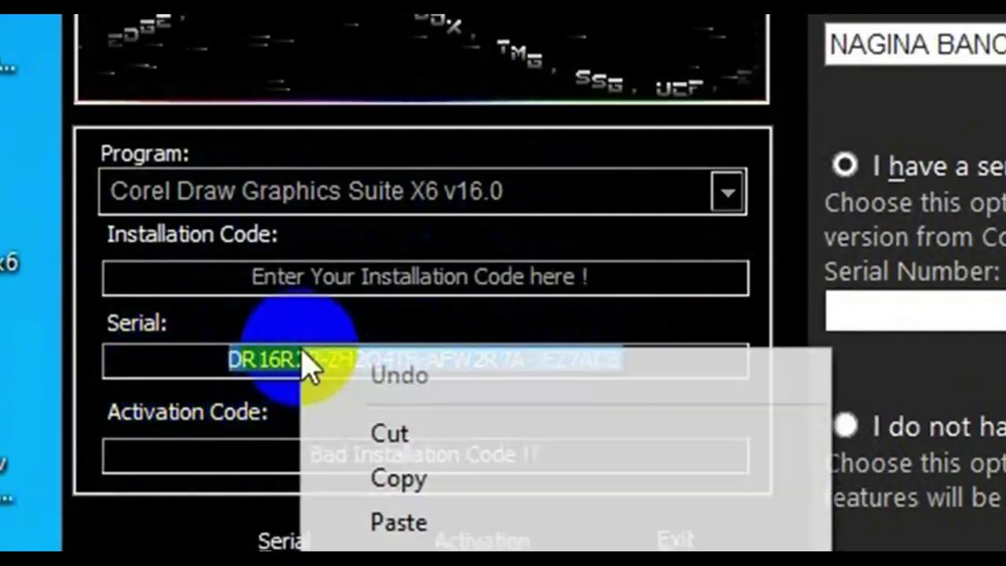
click(375, 477)
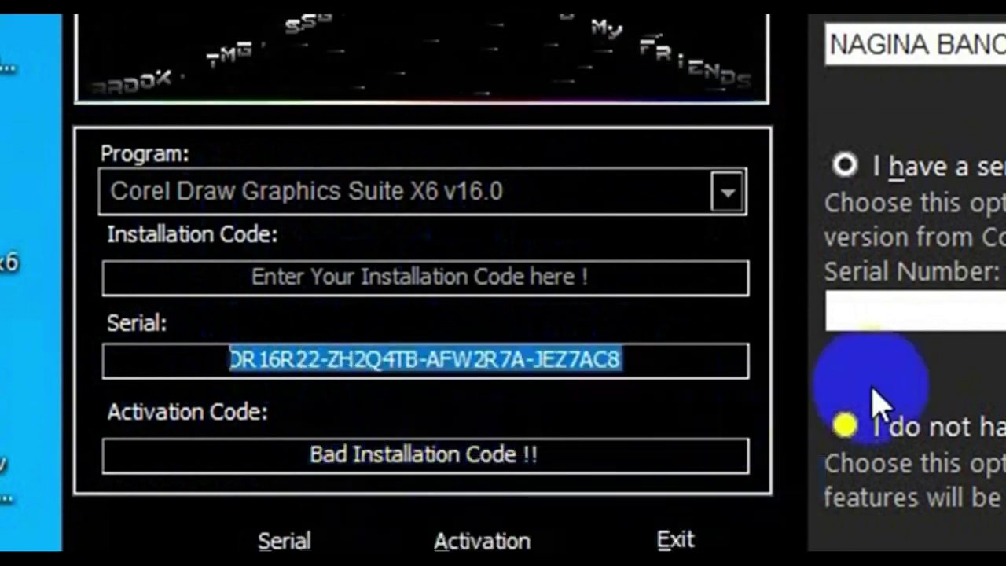
click(938, 316)
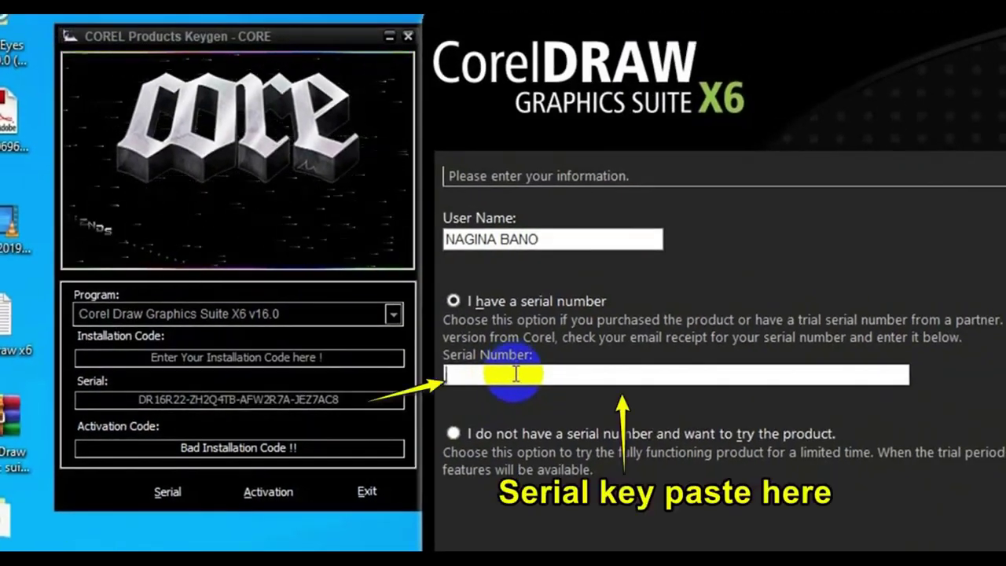
Paste the copied serial into the installer and start a Typical Installation.
key(ctrl+v)
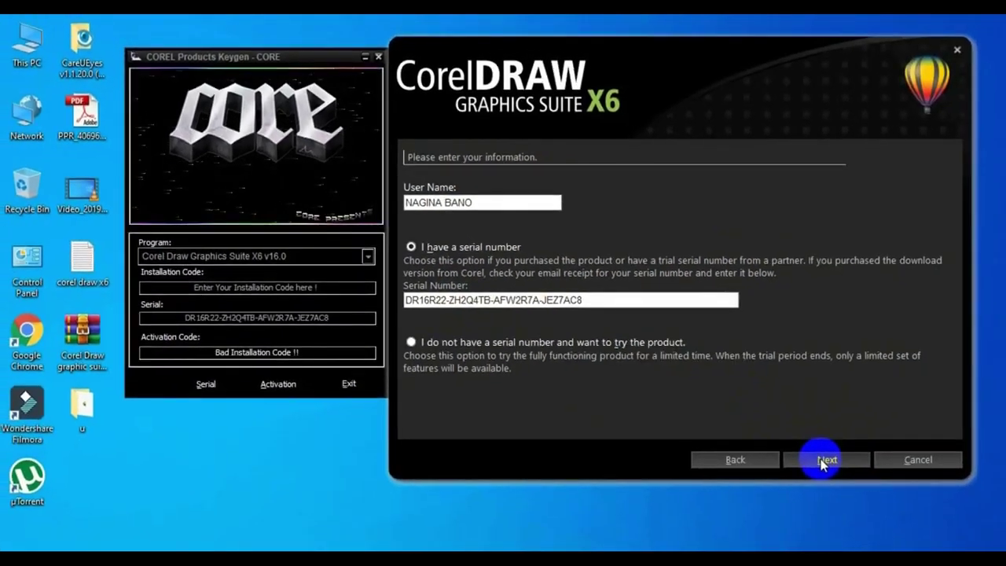
click(867, 488)
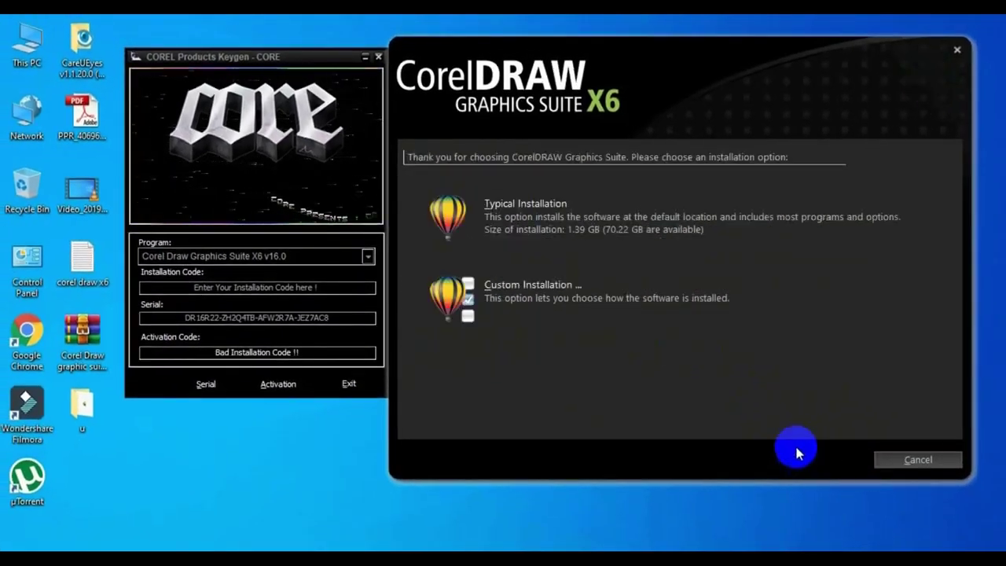
click(541, 206)
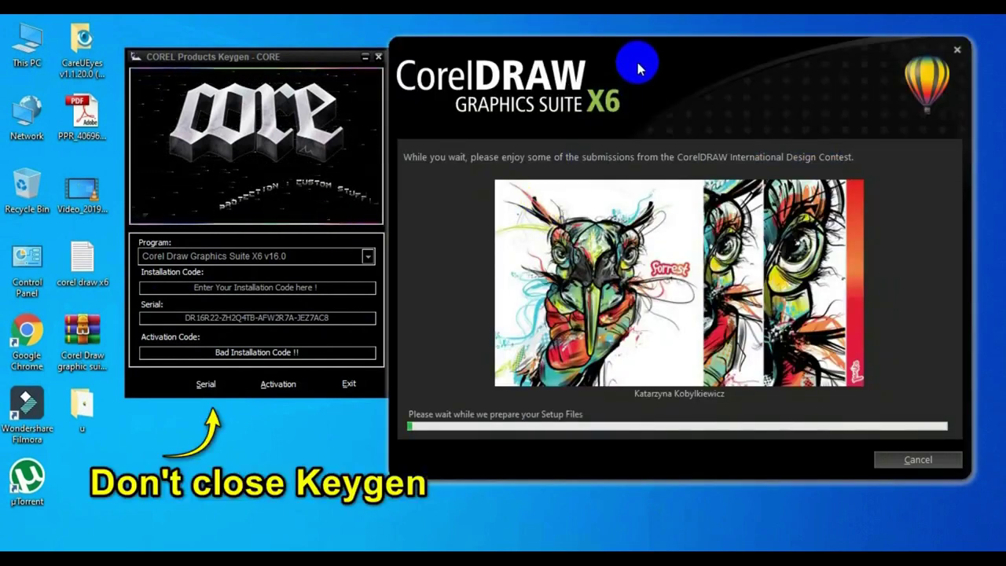
After the installation reports success, close the setup with Finish.
click(256, 64)
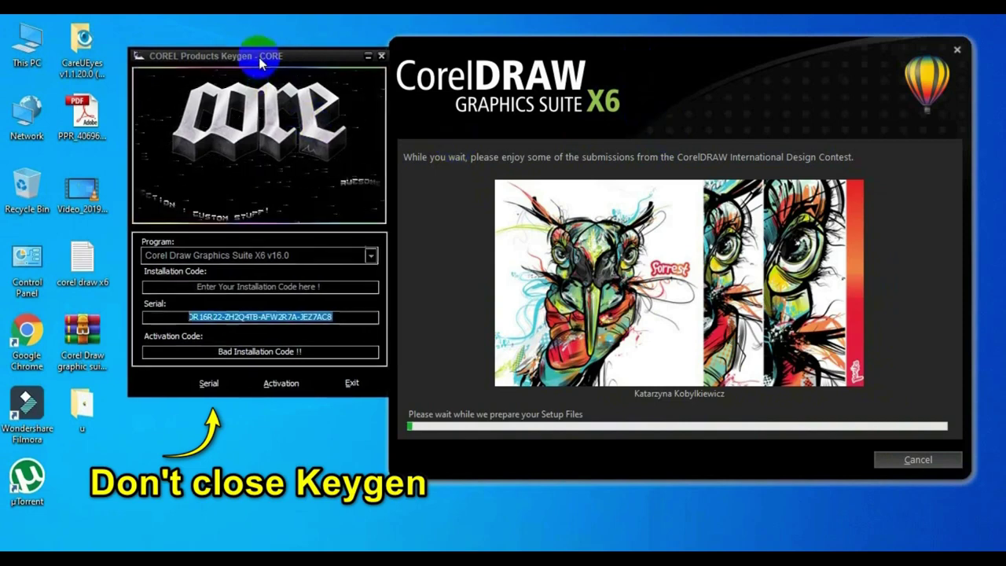
drag(256, 64, 258, 56)
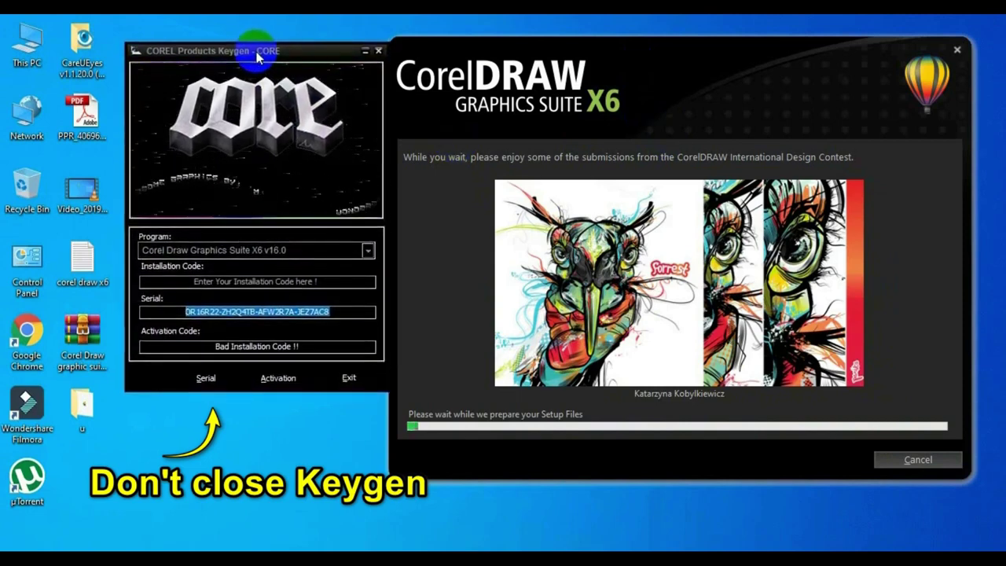
click(341, 314)
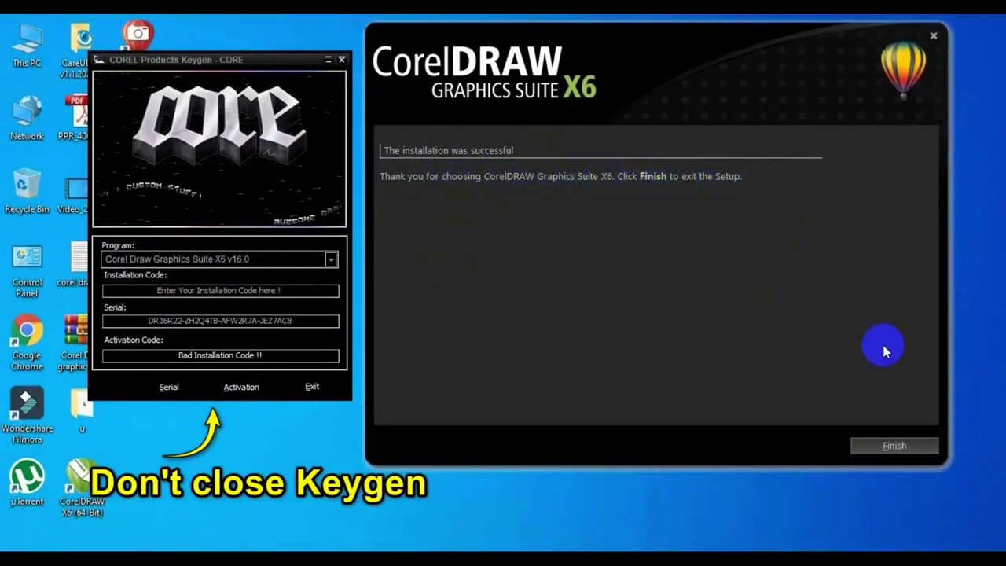
click(898, 445)
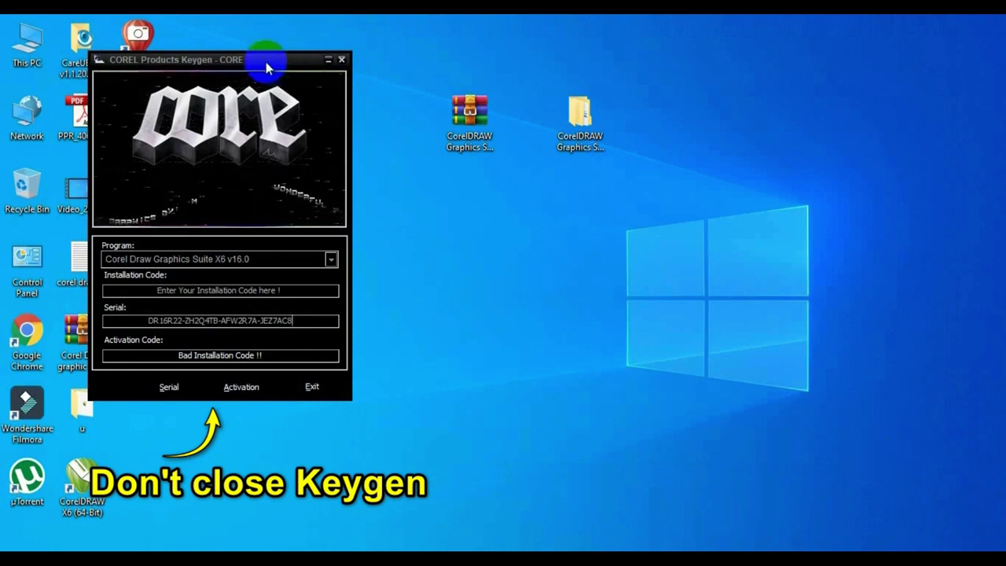
Start CorelDRAW X6 (64-Bit) from its desktop shortcut, keeping the keygen at the top-left.
drag(270, 61, 829, 68)
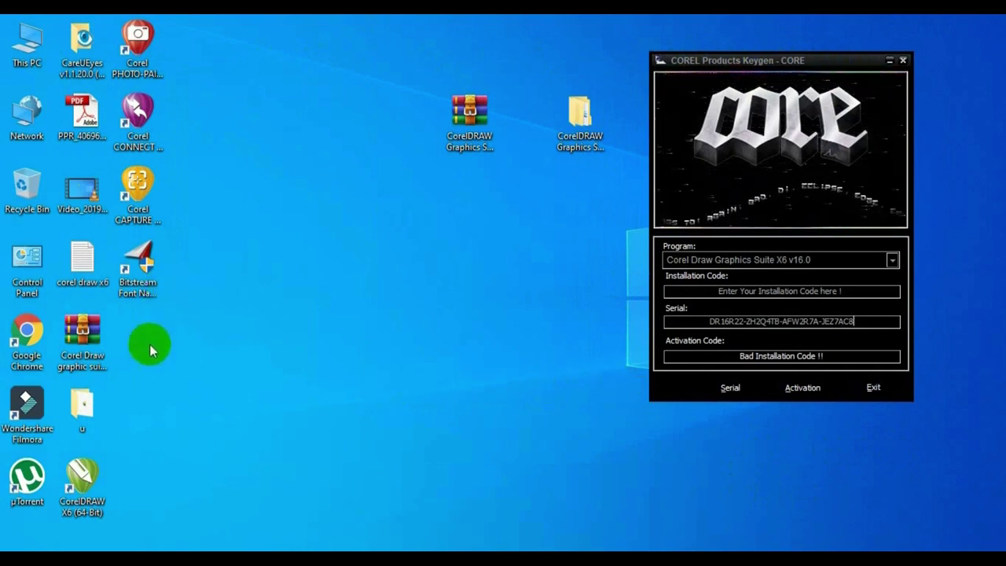
double_click(93, 474)
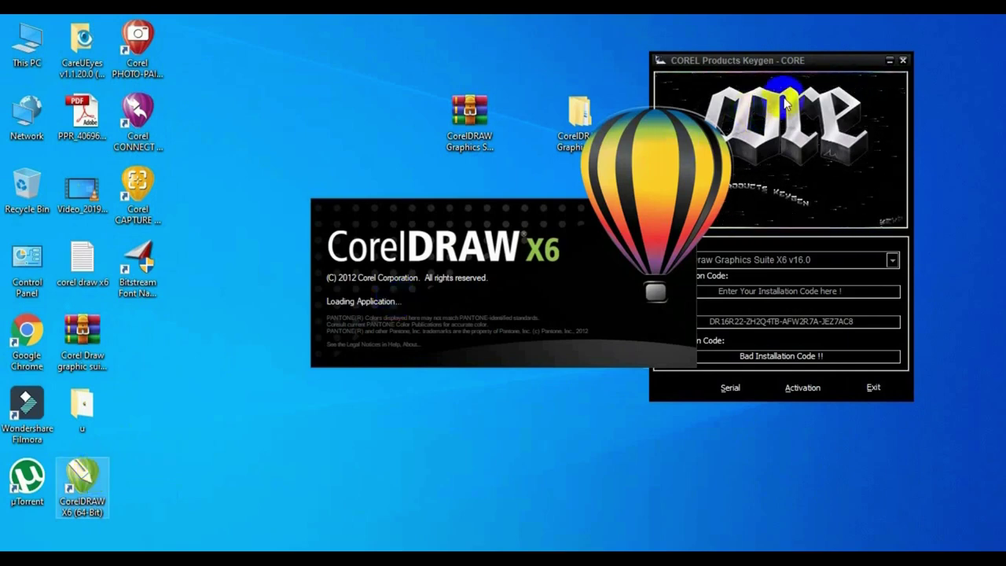
drag(786, 59, 155, 85)
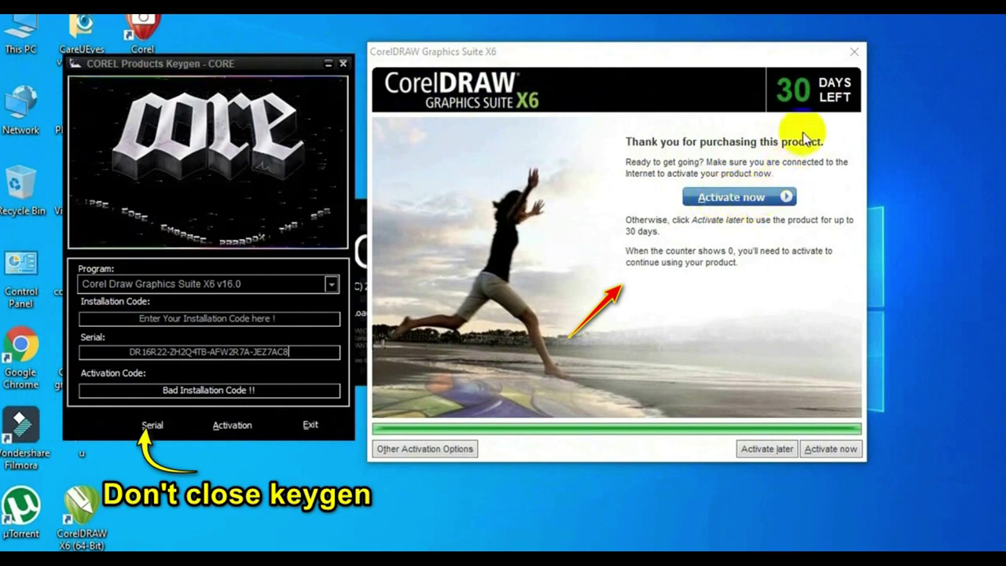
Choose Activate now, then Phone Corel under Working off-line.
click(737, 202)
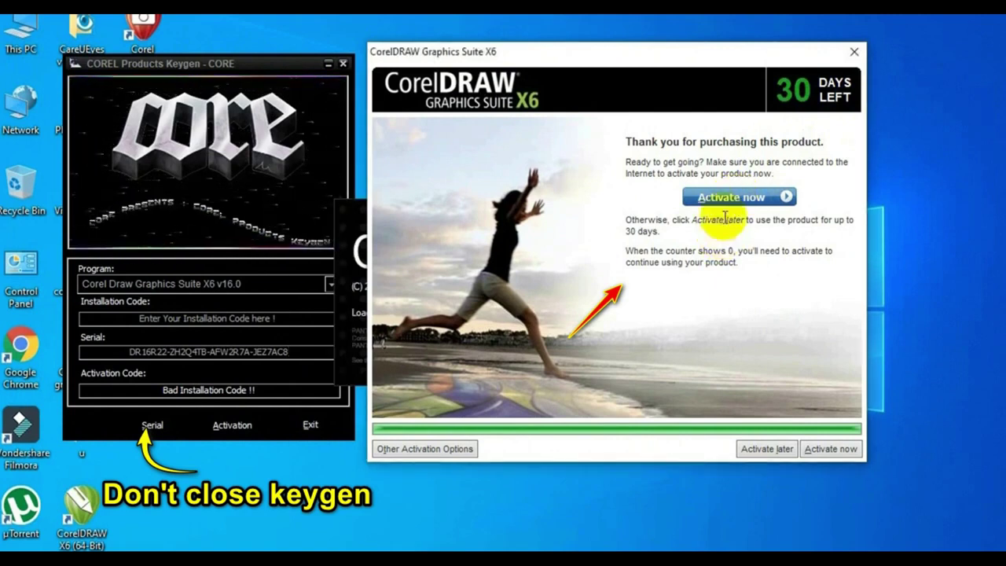
click(731, 197)
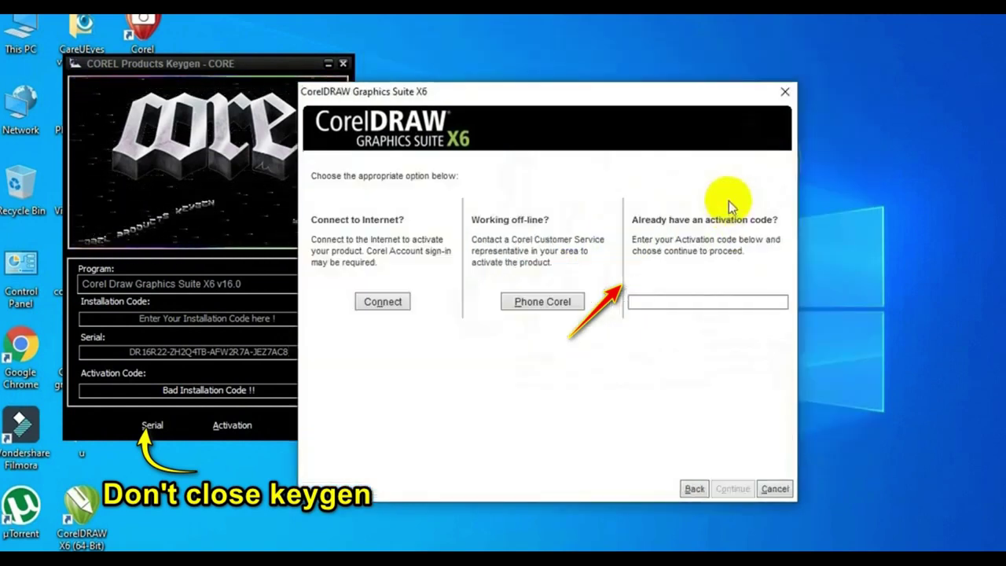
drag(602, 99, 699, 69)
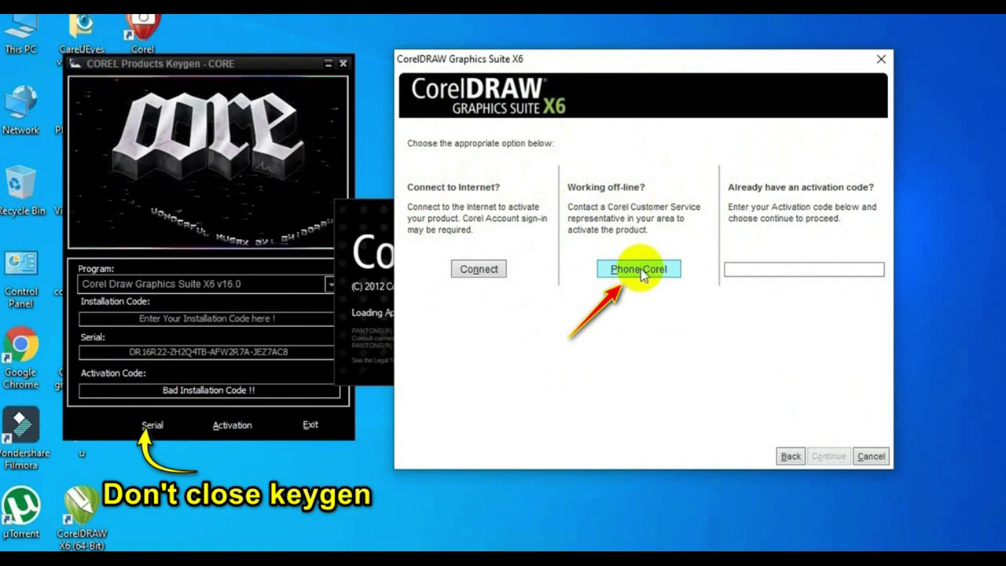
click(641, 270)
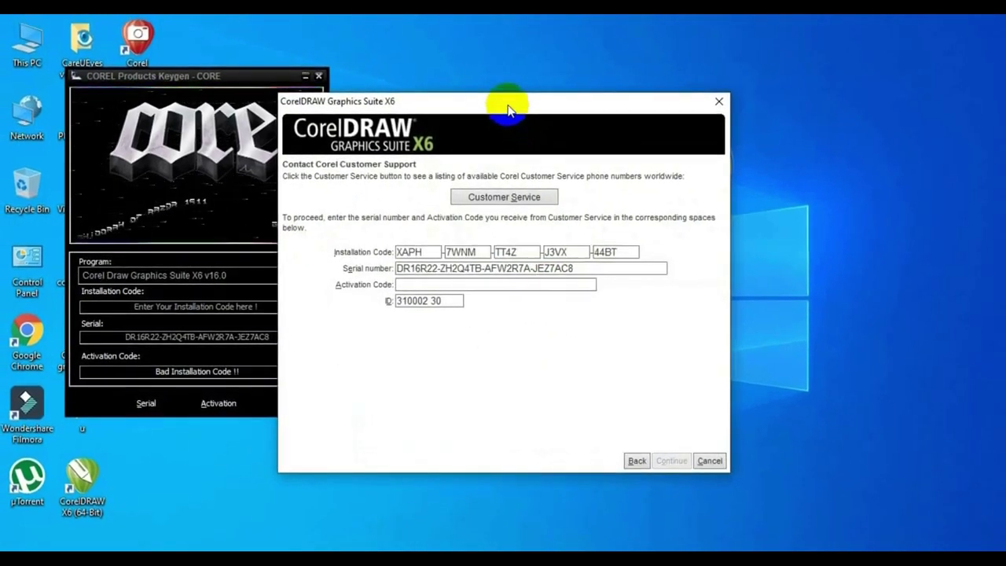
Reposition the activation dialog and select the first part of the installation code.
drag(554, 95, 577, 61)
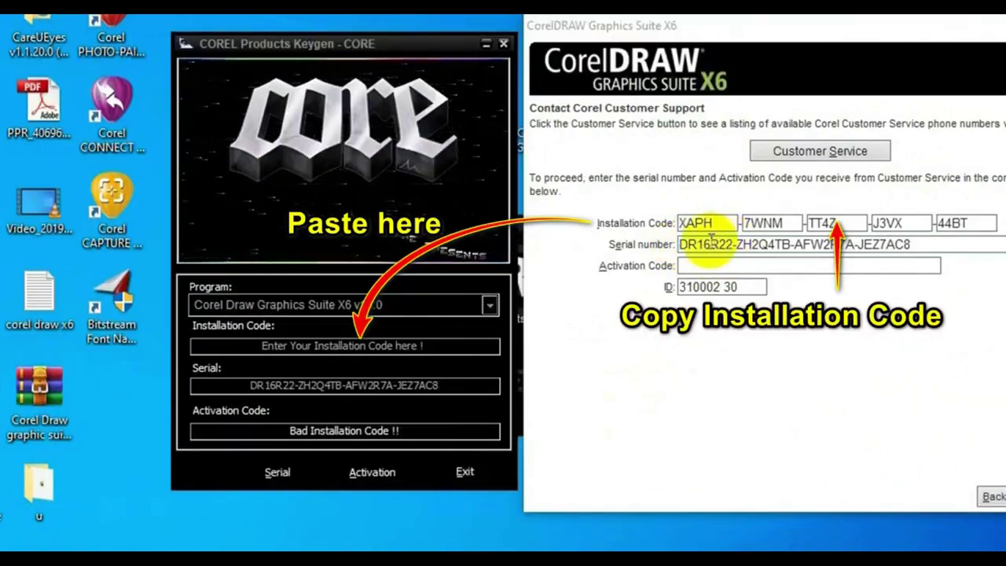
click(301, 346)
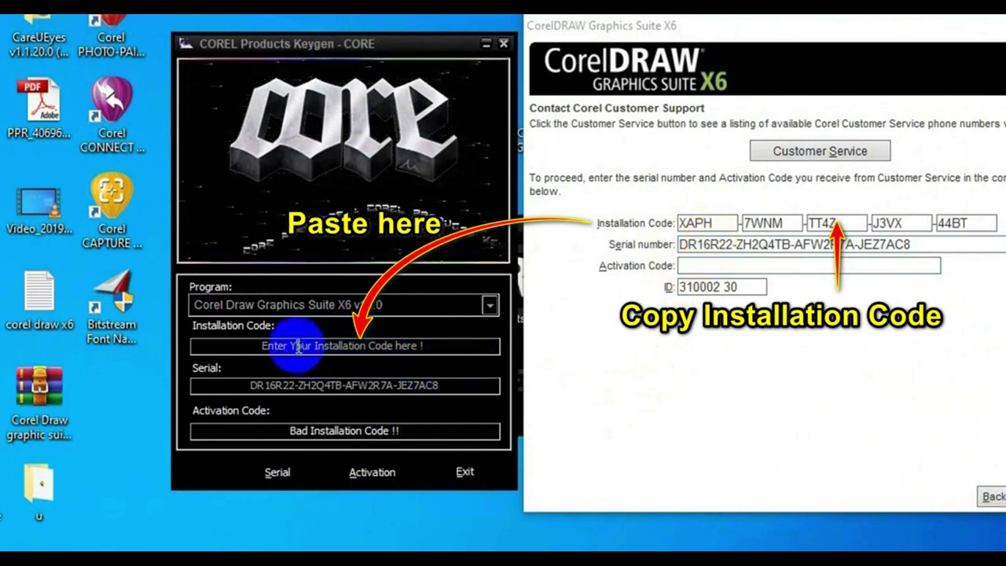
click(719, 223)
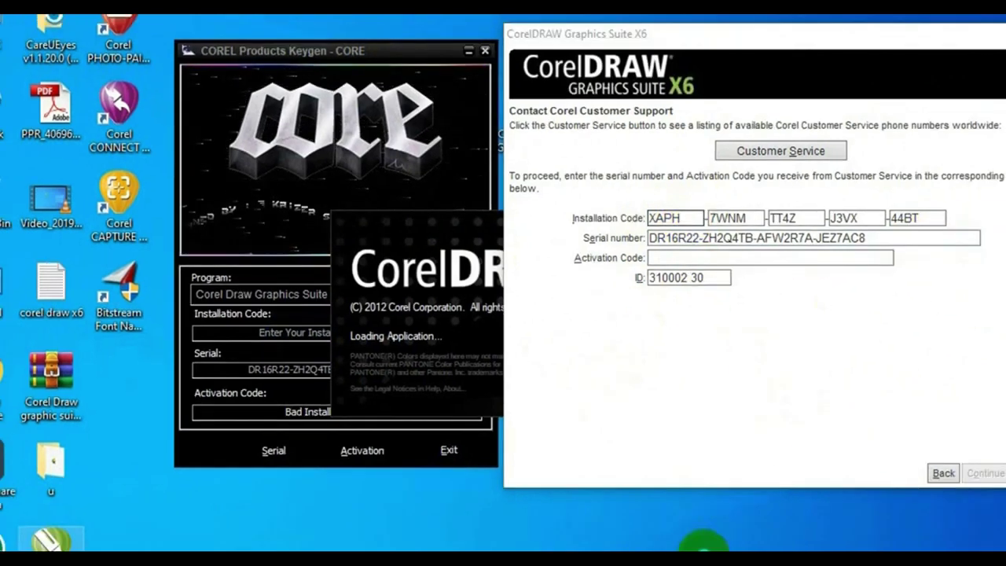
Create a desktop text file keeping the default name New Text Document.
right_click(739, 563)
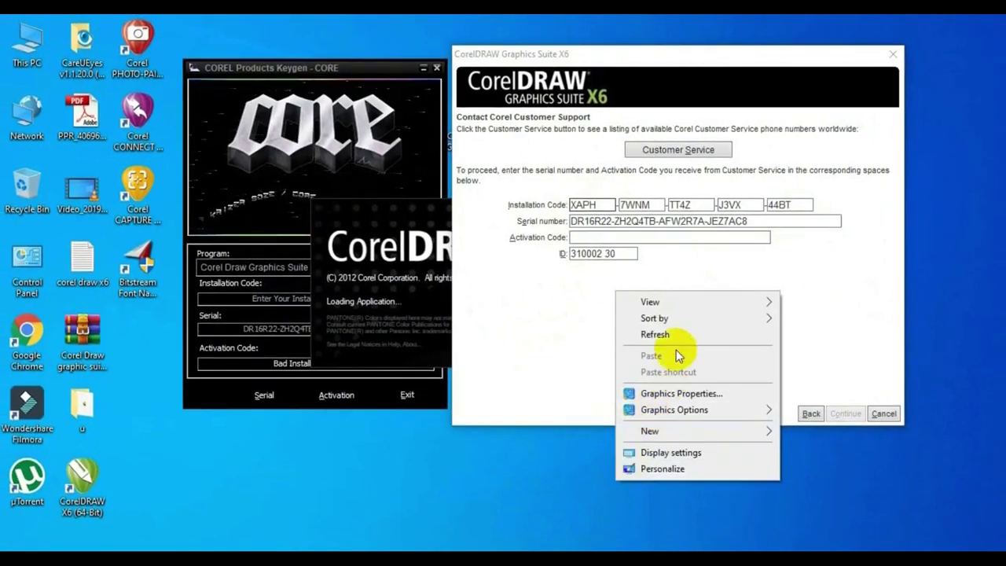
click(673, 431)
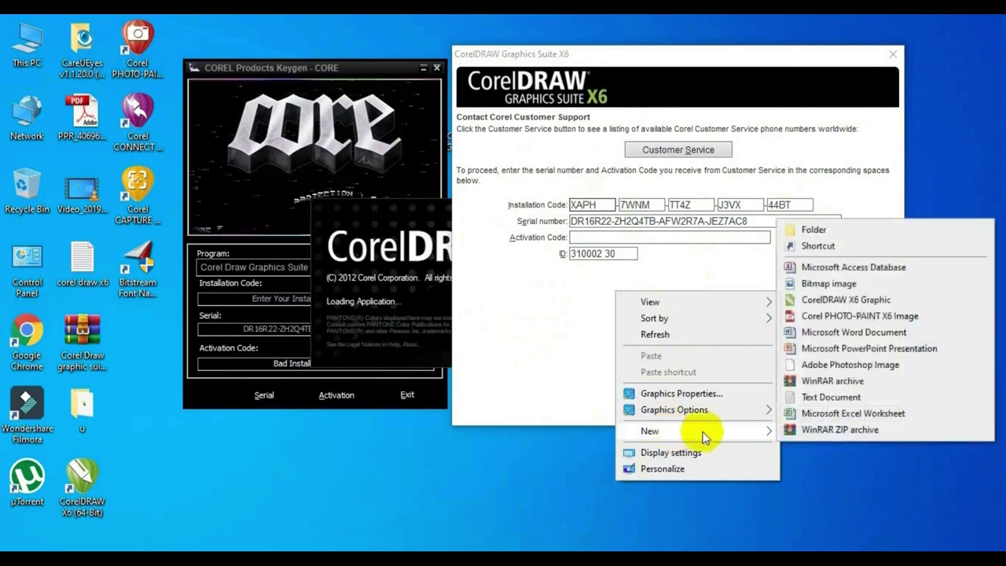
click(809, 398)
click(648, 481)
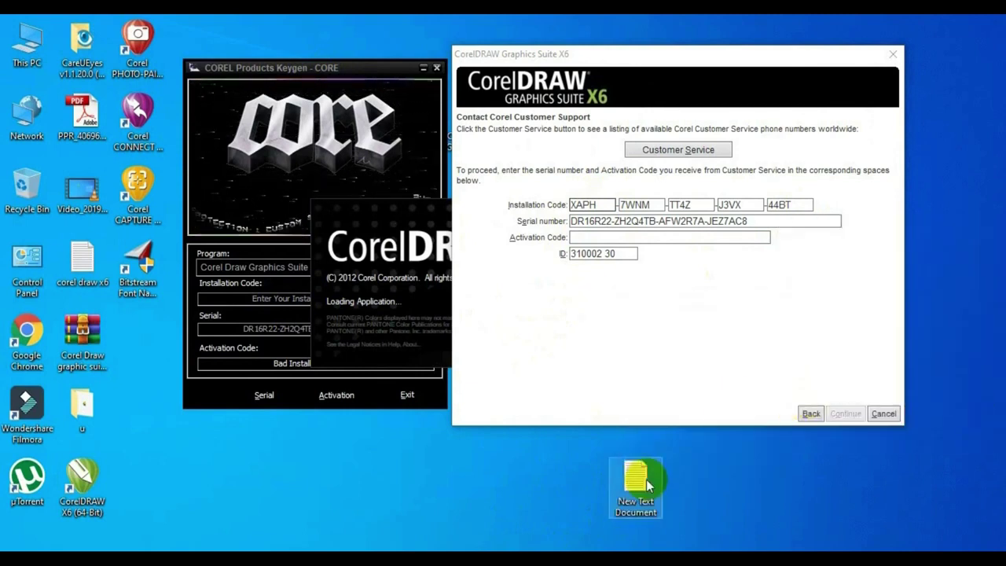
Type the installation code as one continuous string without dashes in the new text document.
double_click(640, 481)
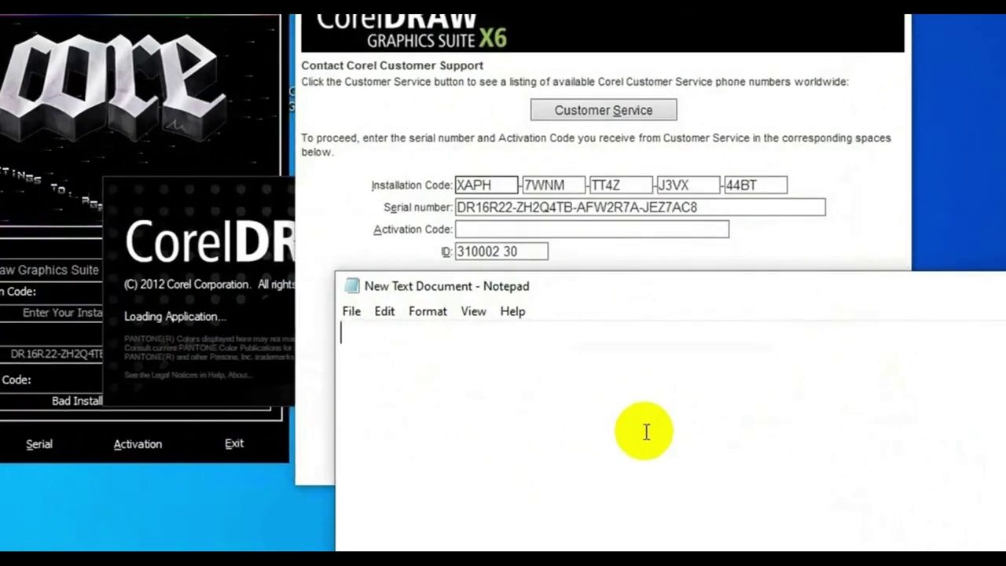
text(XA)
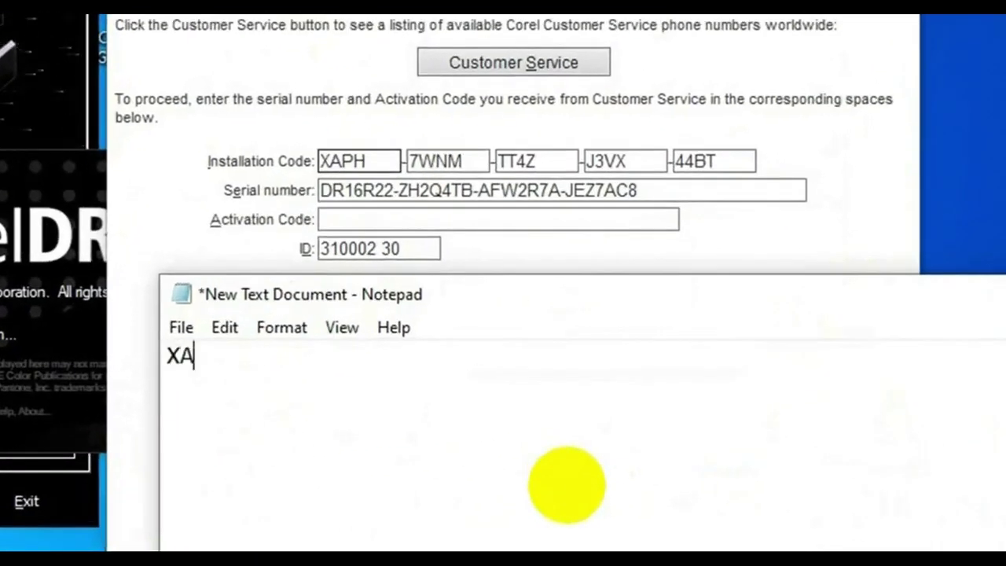
text(PH7WNMTT4ZJ3VX)
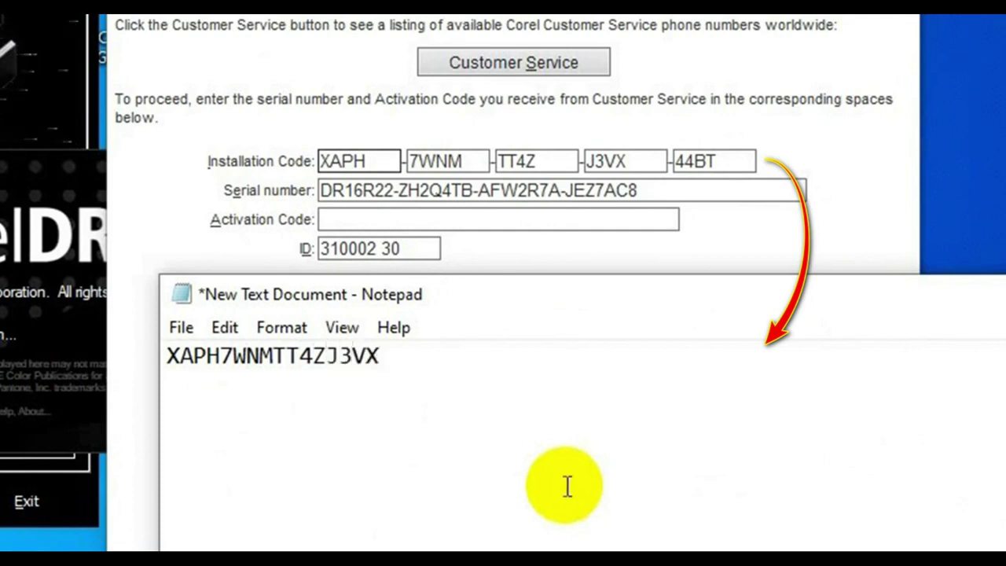
text(44BT)
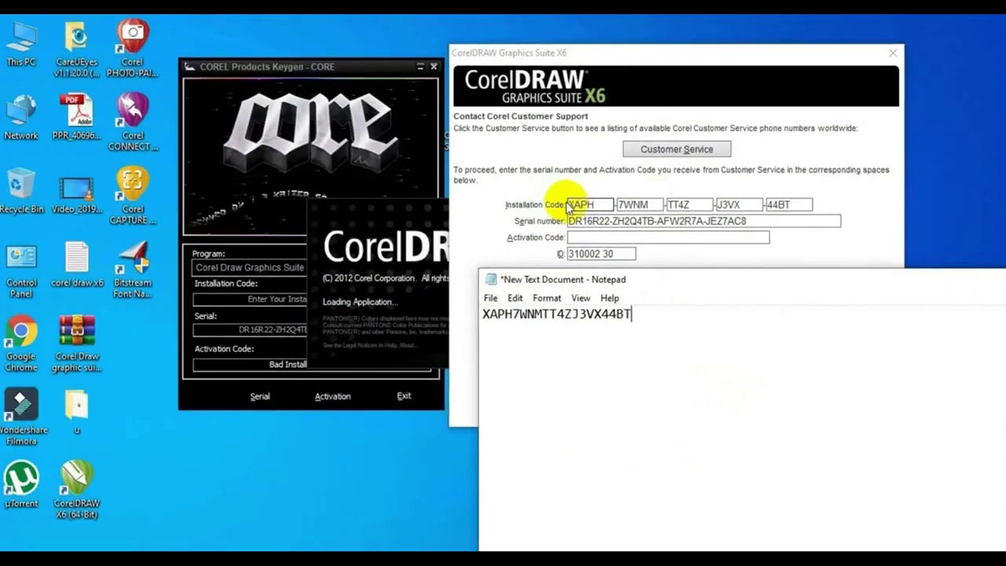
Copy the joined installation code line and move Notepad down out of the way.
click(576, 204)
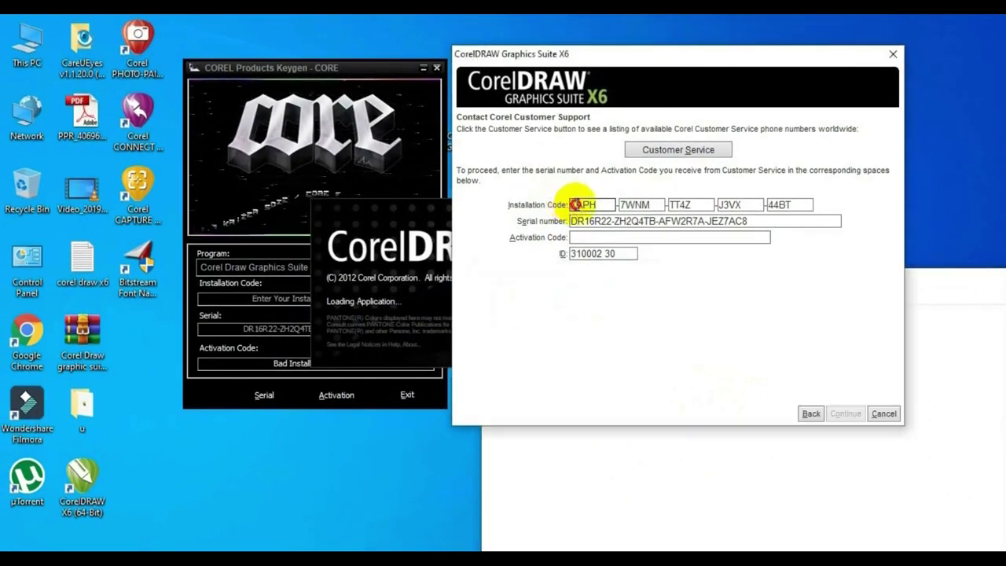
click(710, 471)
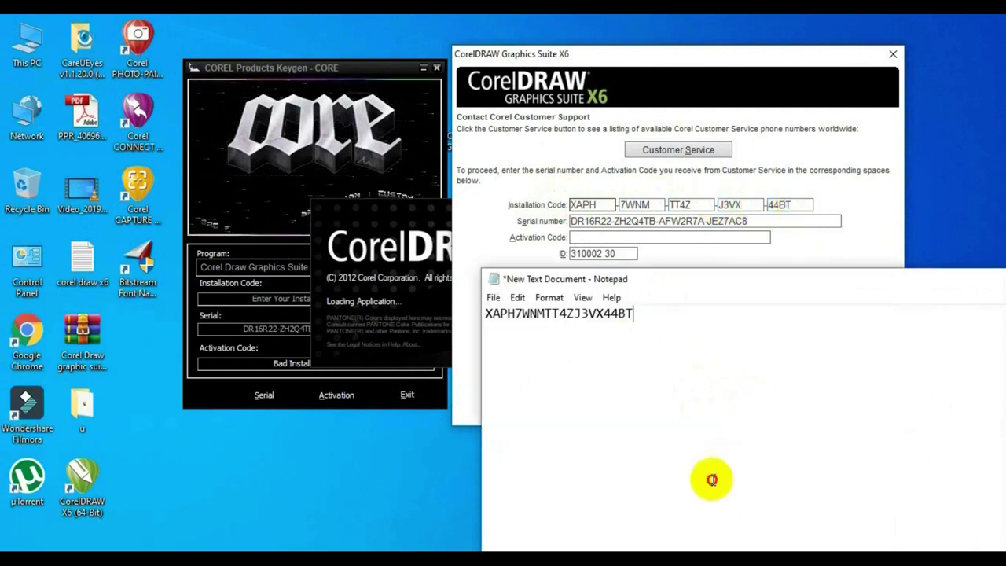
drag(647, 314, 491, 313)
right_click(503, 316)
click(537, 360)
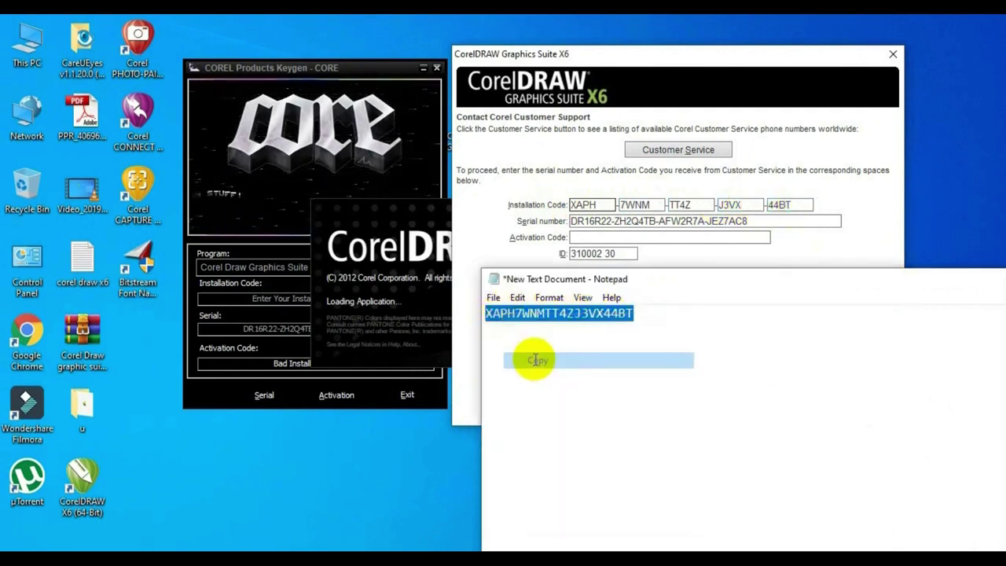
drag(668, 282, 576, 541)
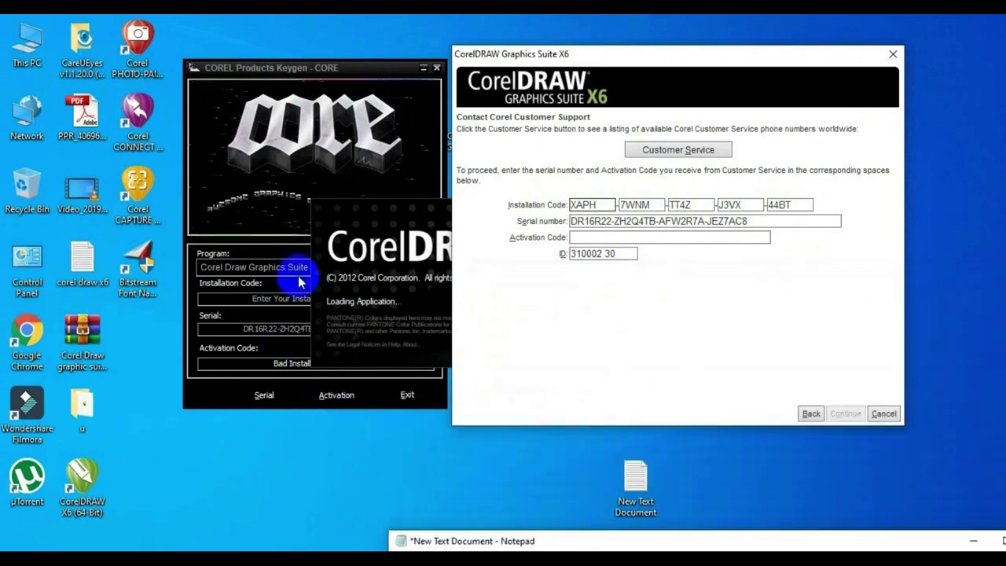
Paste the installation code into the keygen, generate the activation code, and select it for copying.
click(326, 69)
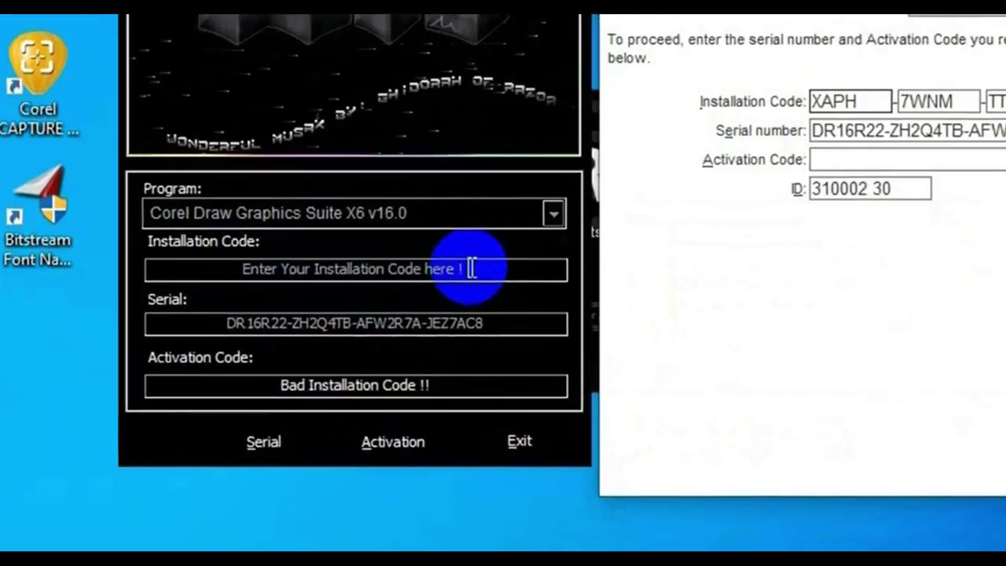
drag(476, 268, 213, 269)
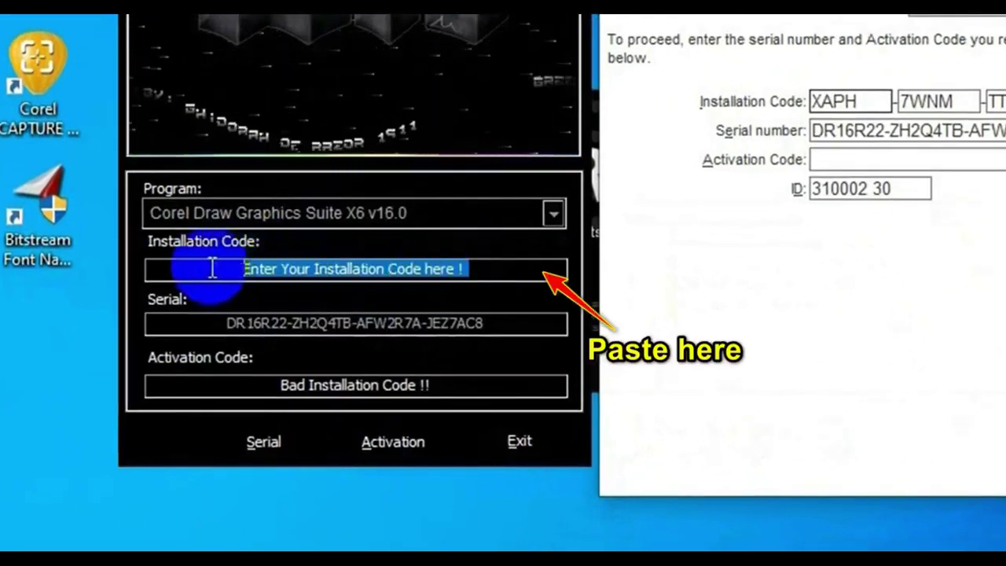
key(ctrl+v)
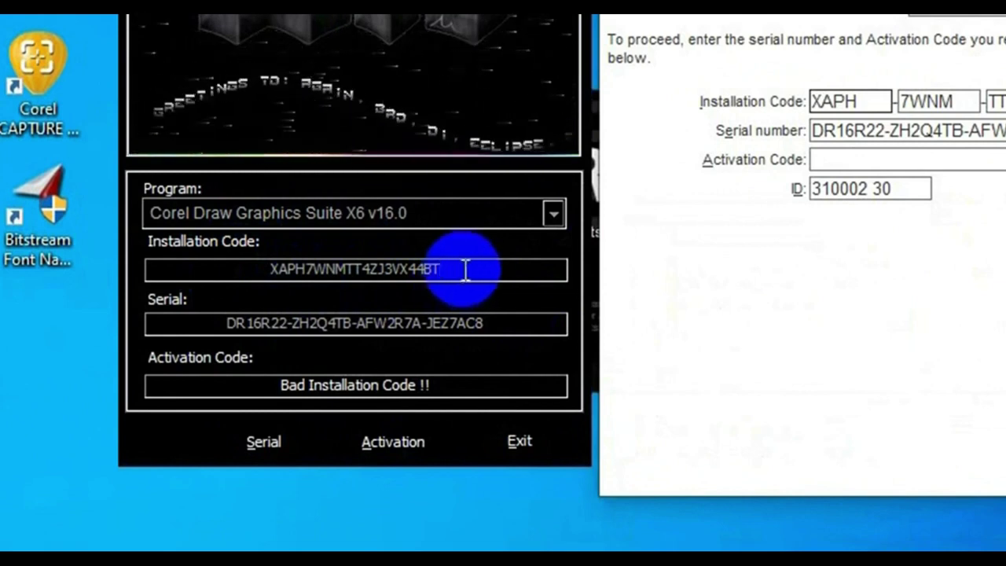
click(382, 442)
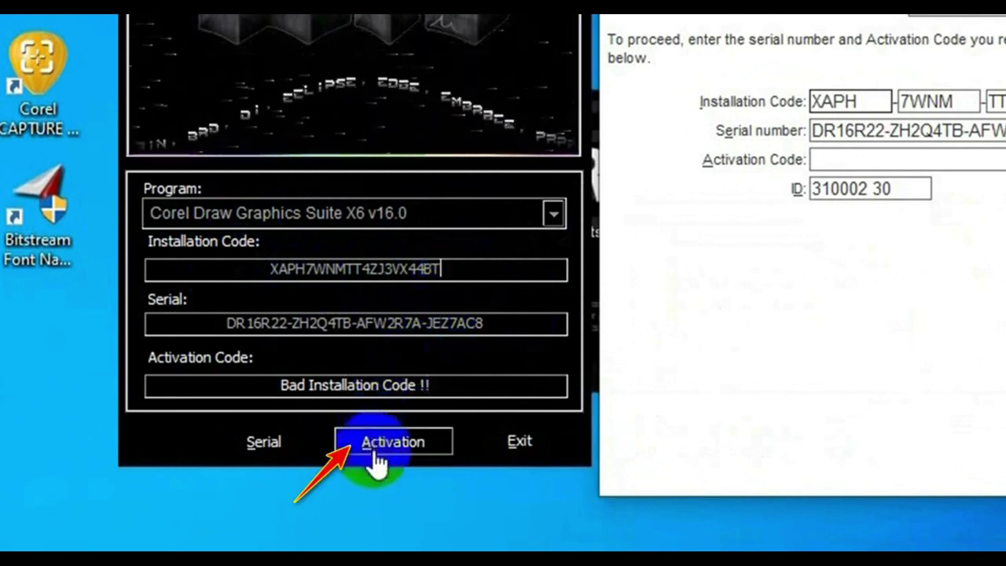
click(373, 446)
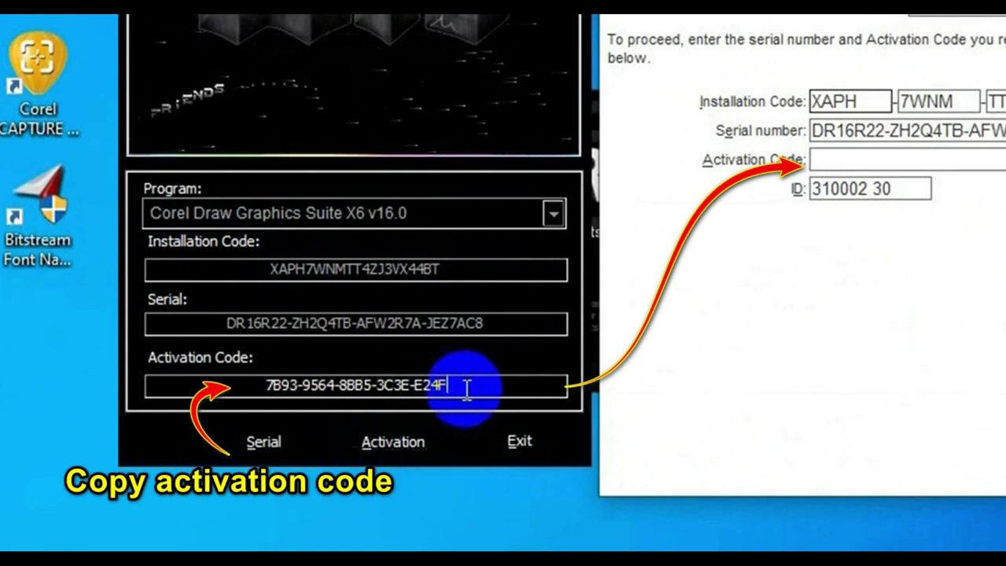
drag(466, 388, 292, 395)
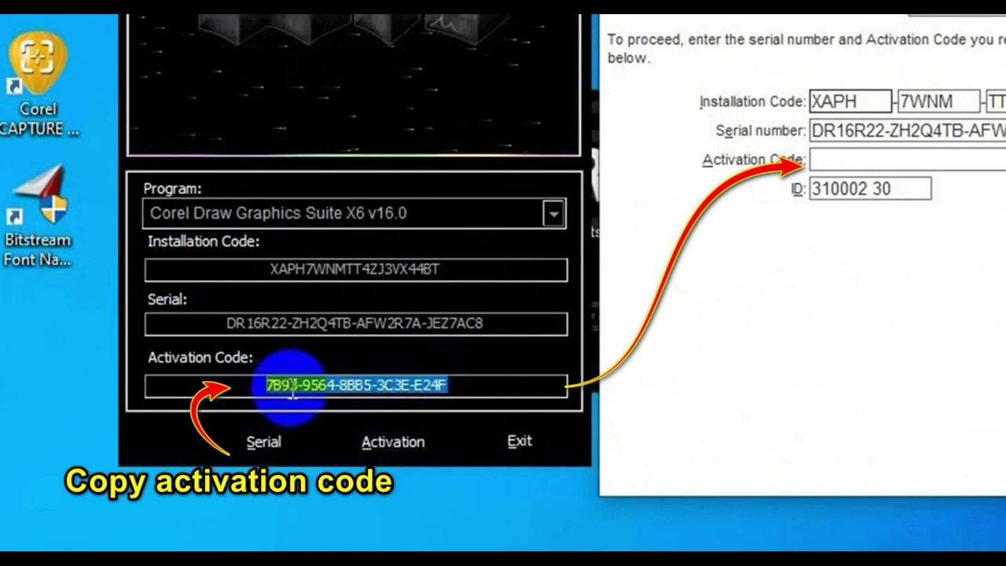
right_click(293, 390)
Copy the generated activation code, paste it into CorelDRAW's Activation Code field, and continue.
click(351, 472)
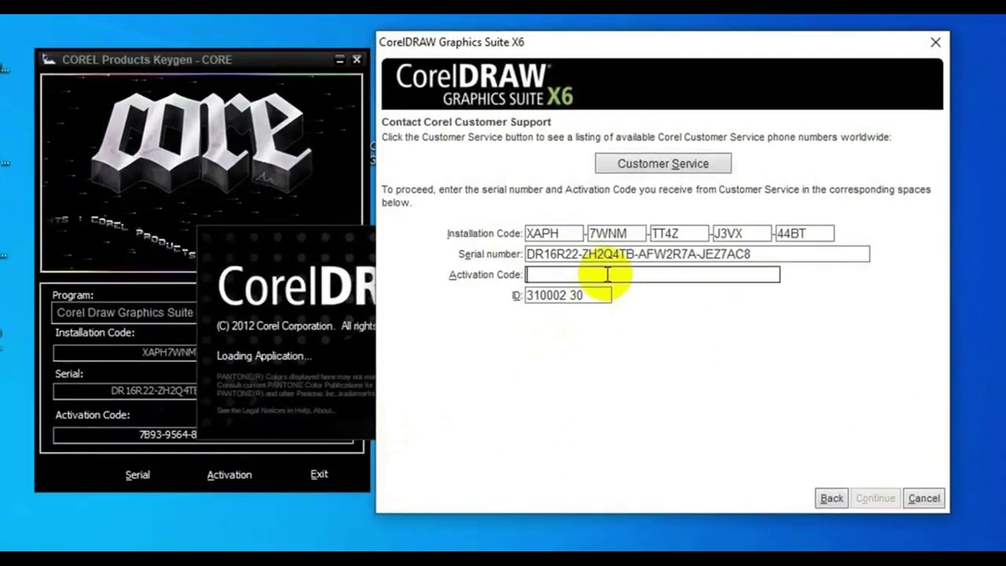
right_click(634, 238)
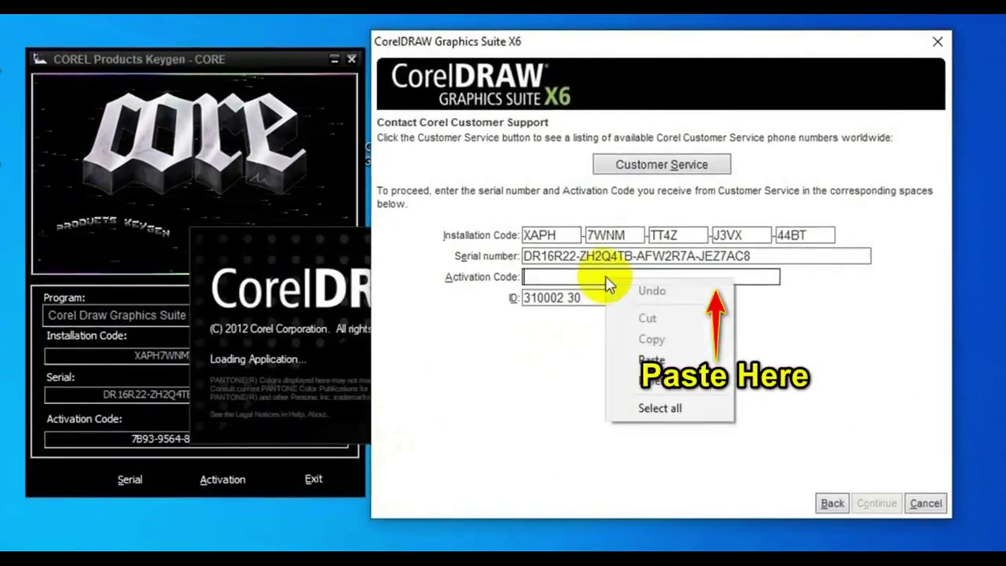
click(651, 359)
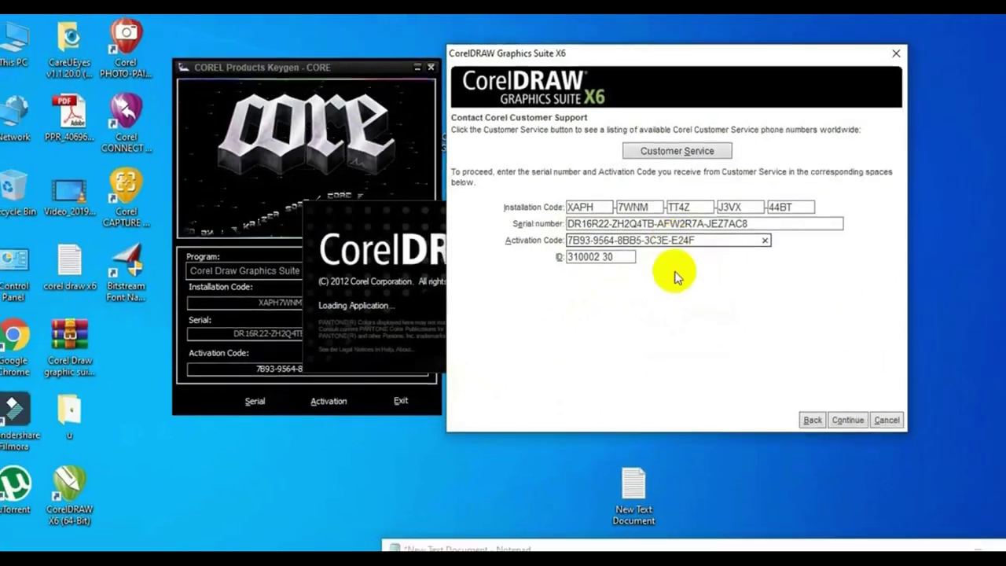
click(846, 419)
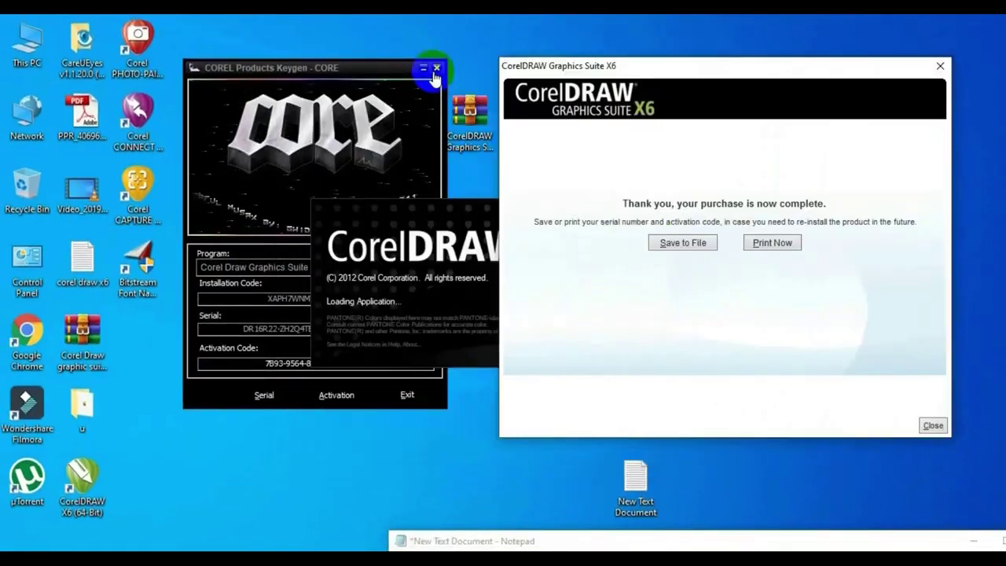
Close the keygen, then dismiss the purchase-complete and account Welcome dialogs.
click(436, 68)
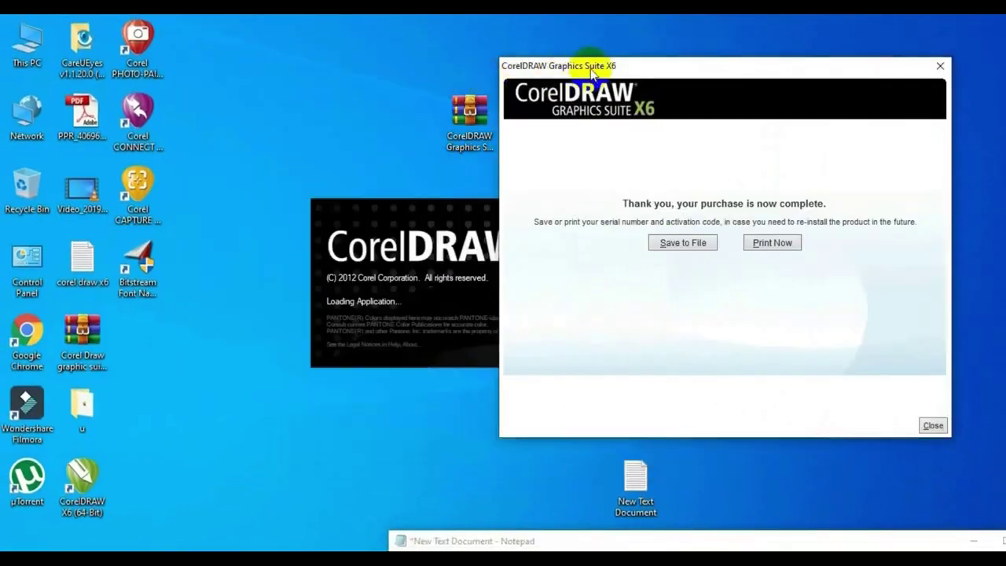
drag(591, 68, 391, 75)
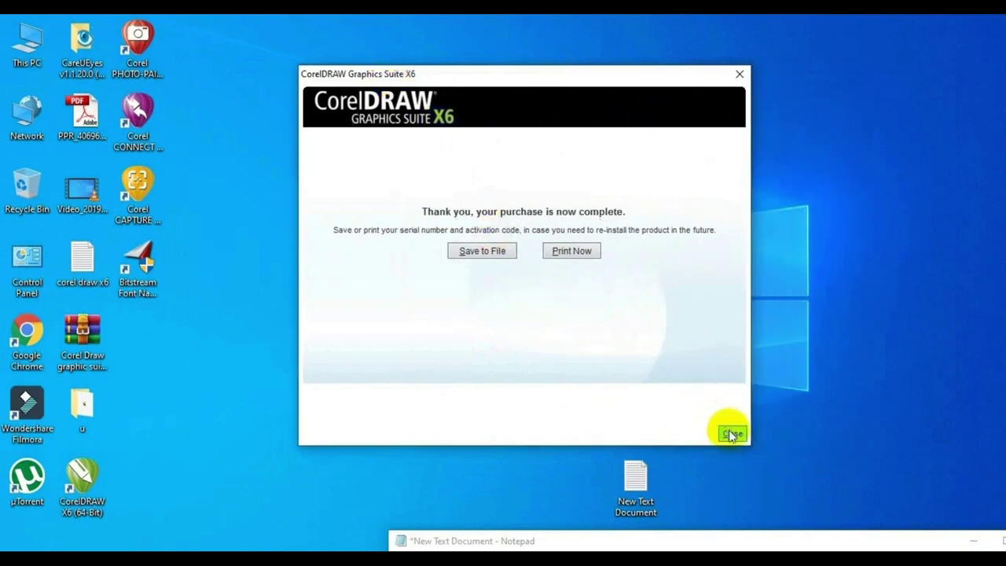
click(730, 434)
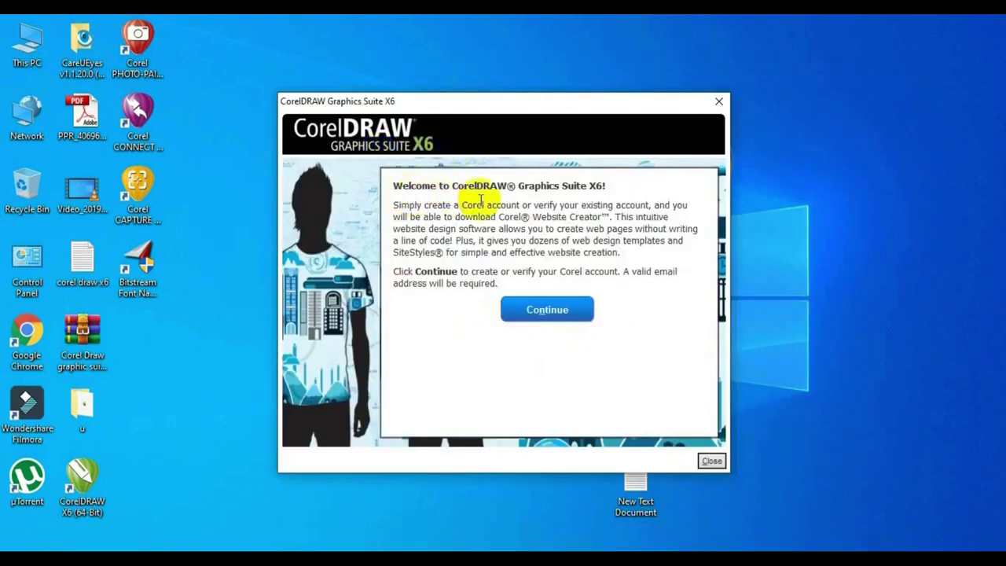
click(711, 460)
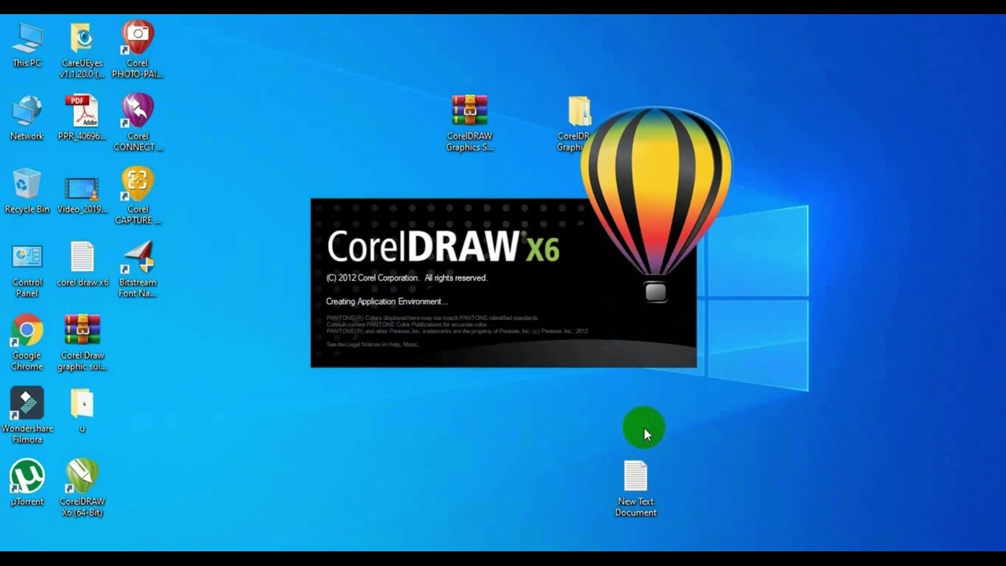
Check the Update Settings from the Welcome screen's Updates page, then close them.
drag(637, 473, 147, 337)
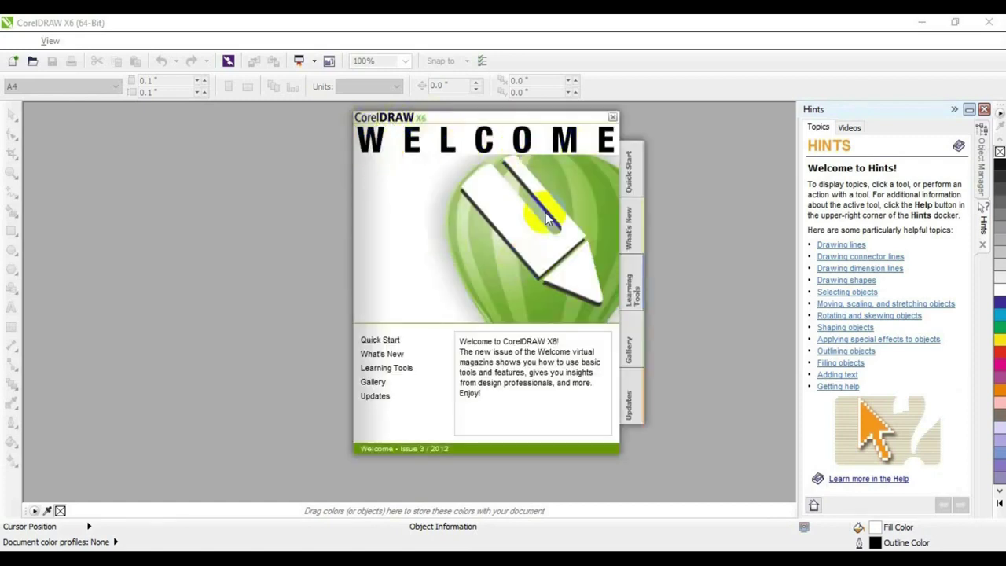
click(376, 396)
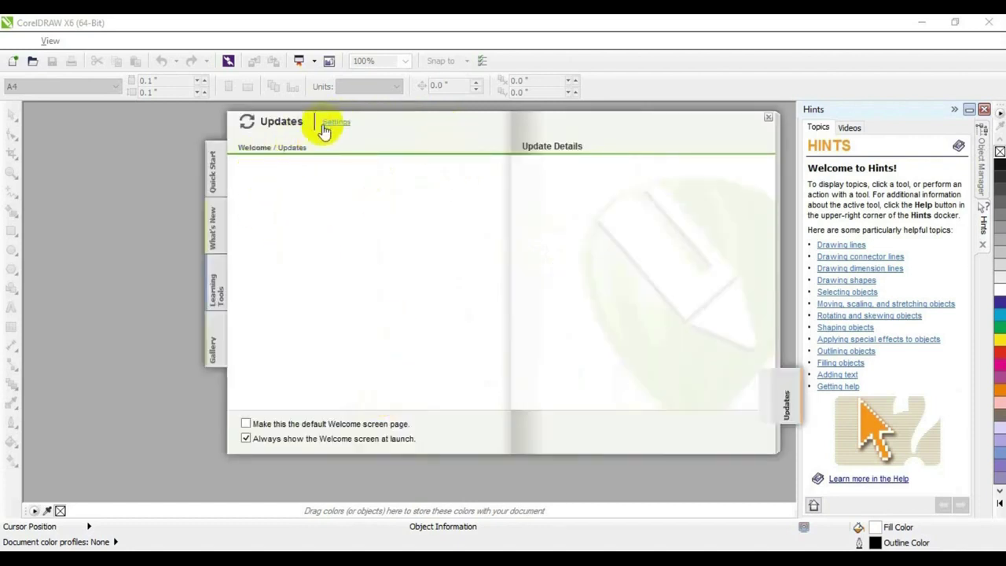
click(336, 124)
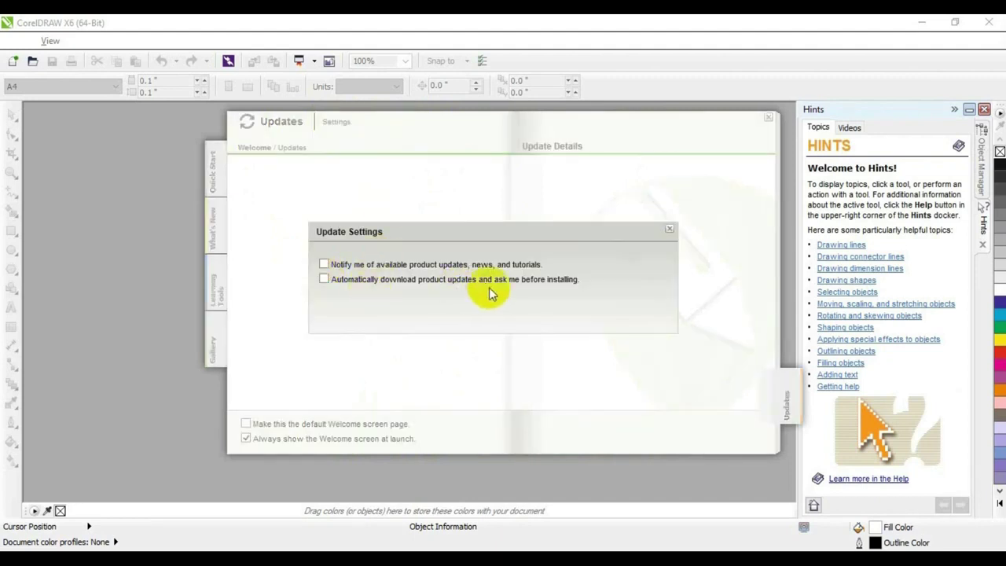
click(670, 229)
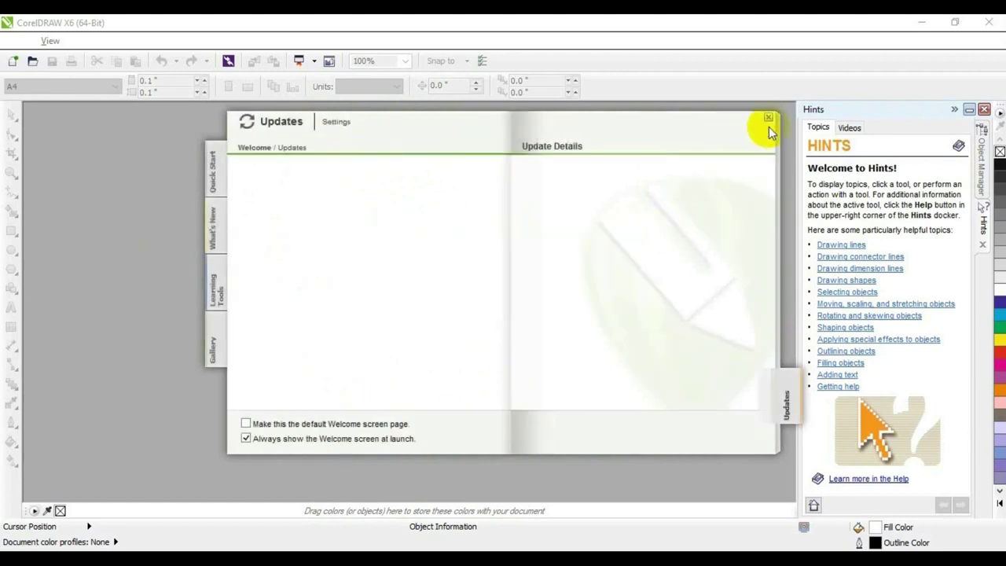
Close the Welcome screen and create a new A4 document.
click(769, 119)
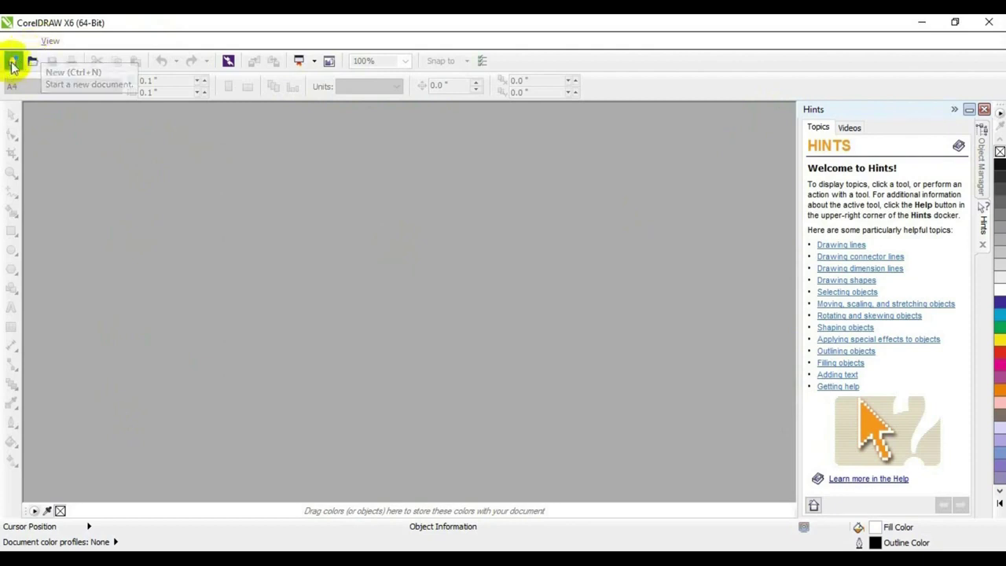
click(12, 63)
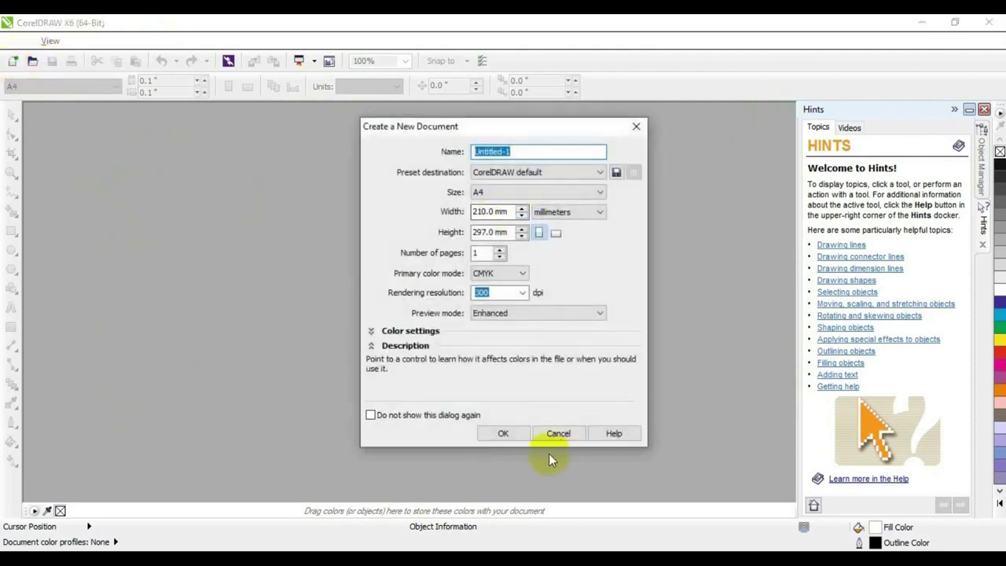
click(507, 433)
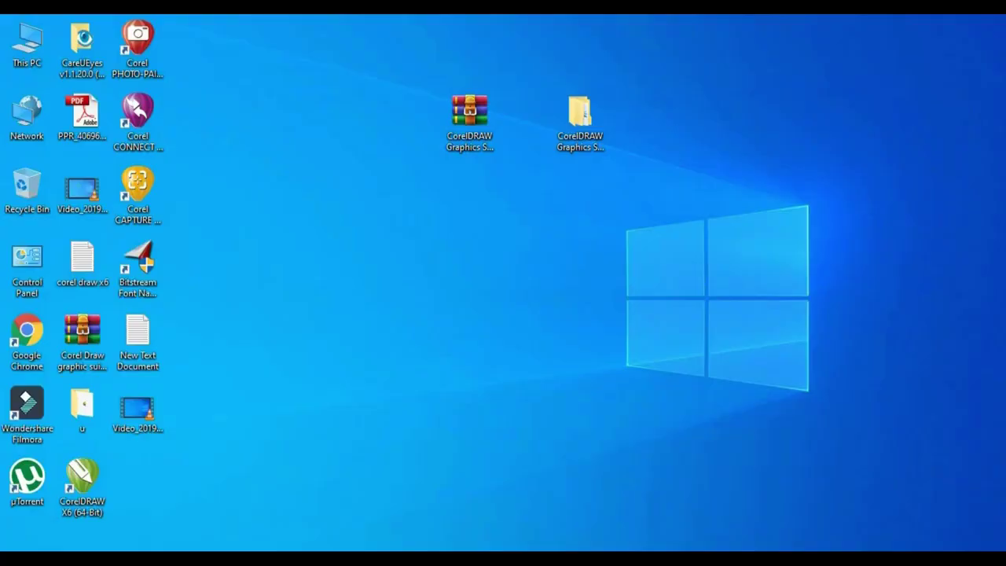
Find Control Panel via Windows search and open its Windows Defender Firewall settings.
key(super+s)
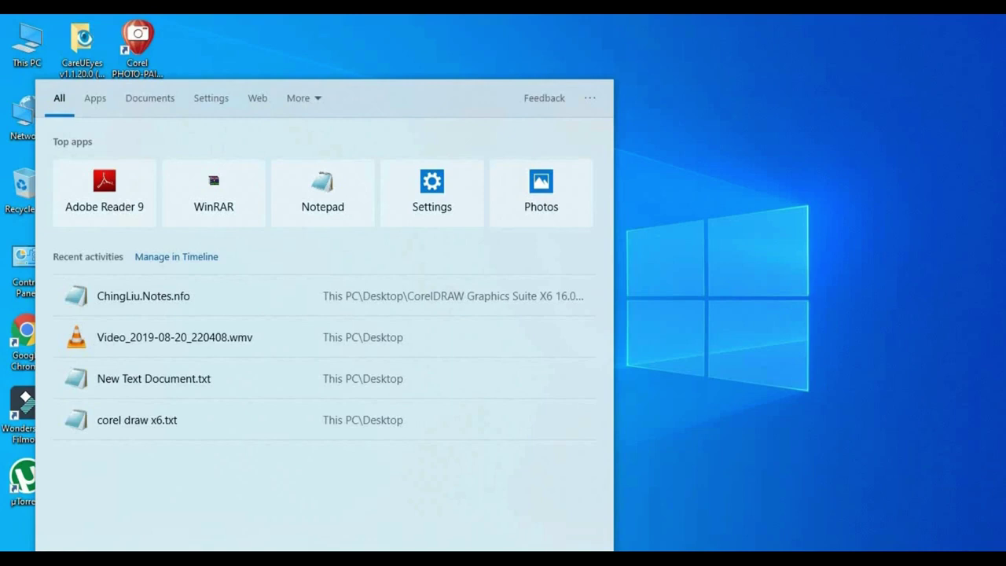
text(control)
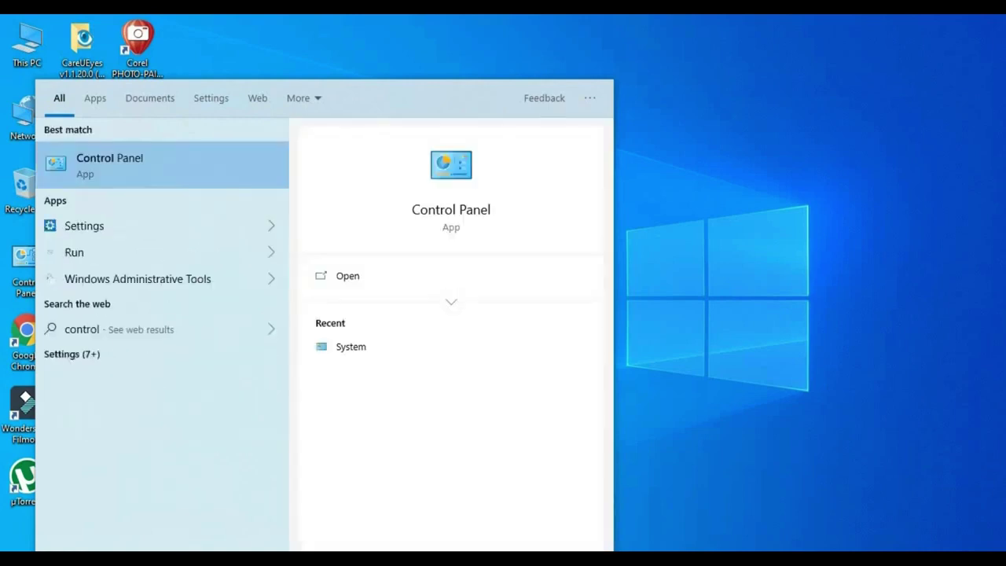
click(369, 275)
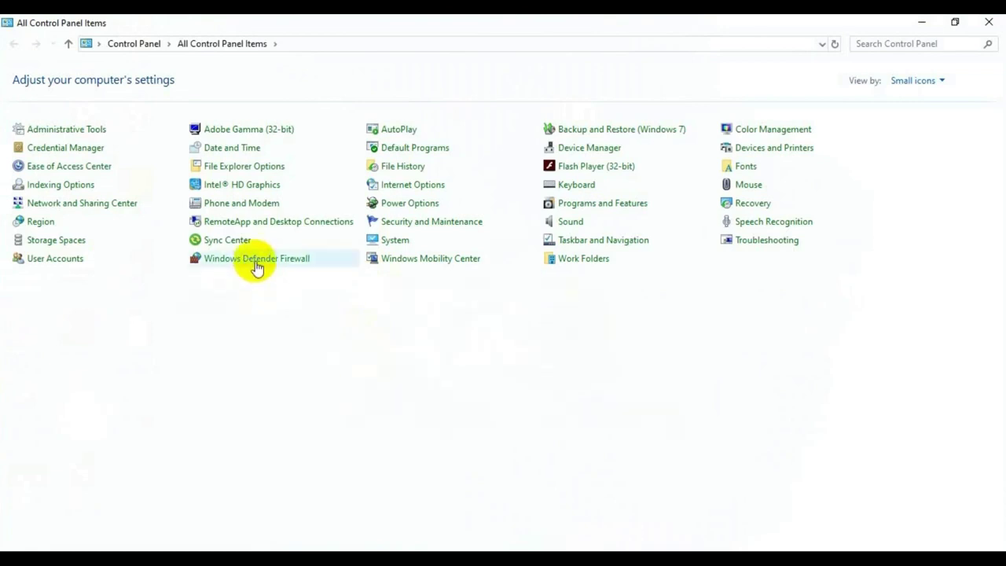
click(255, 265)
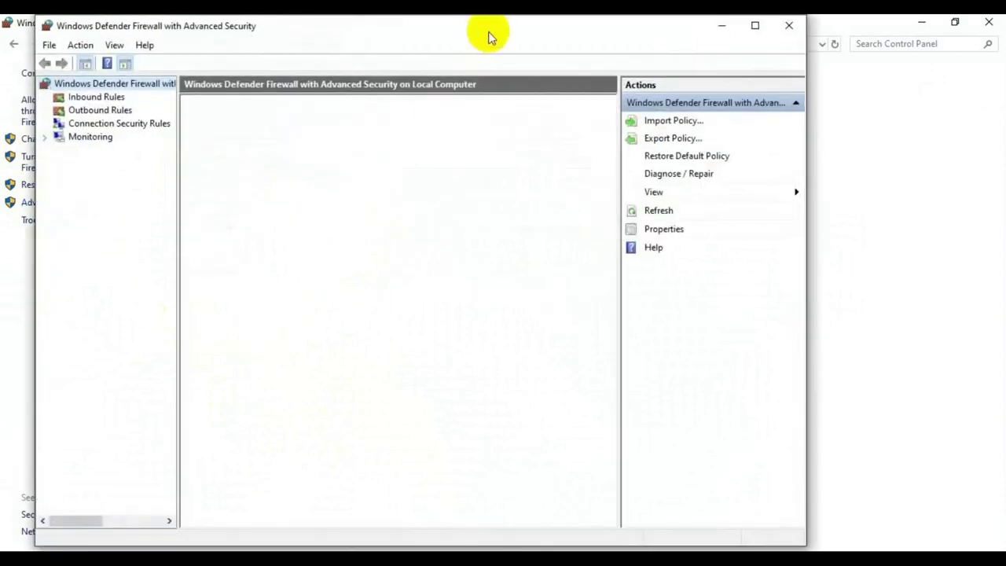
Show the Outbound Rules list and start a New Rule.
drag(487, 33, 555, 33)
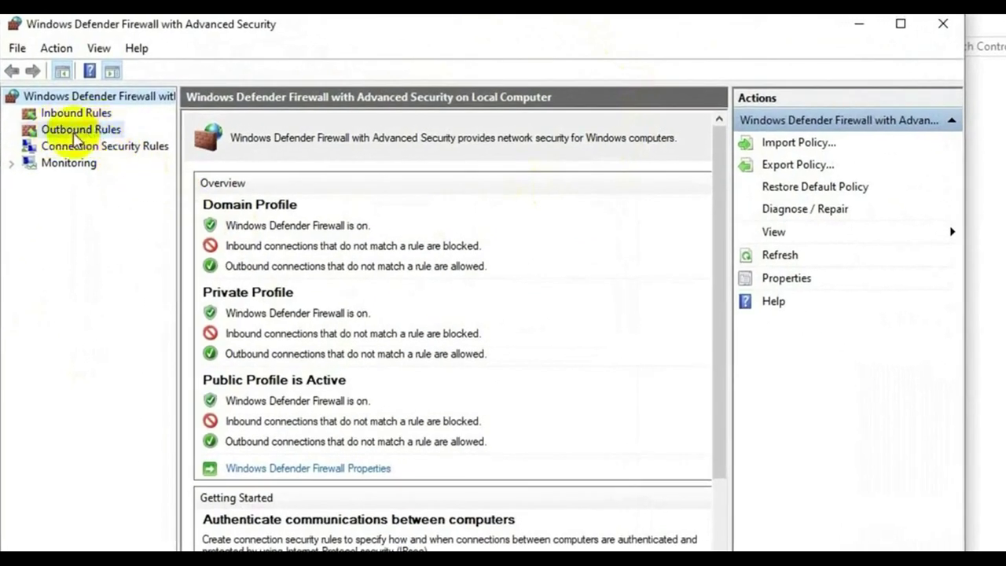
click(77, 134)
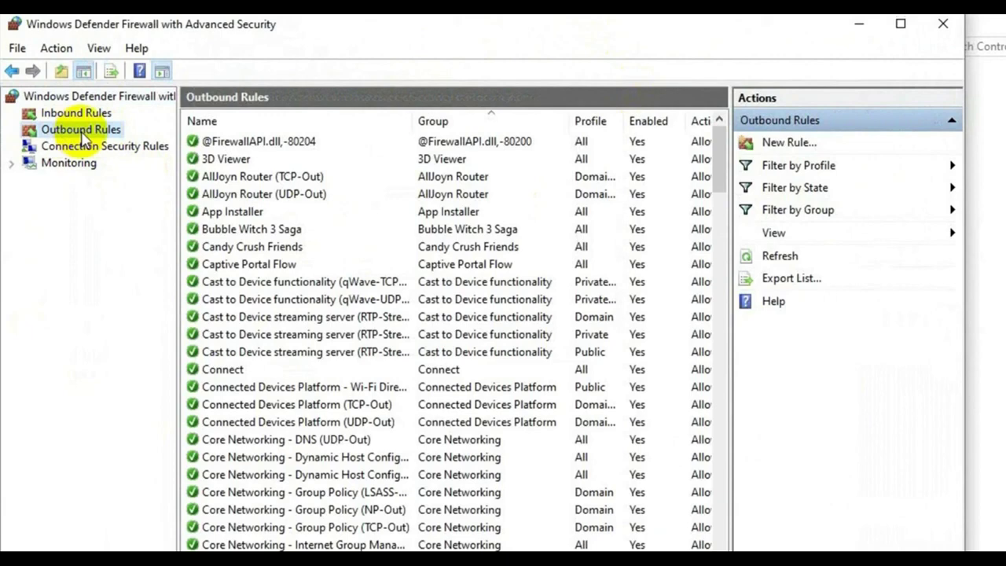
click(789, 143)
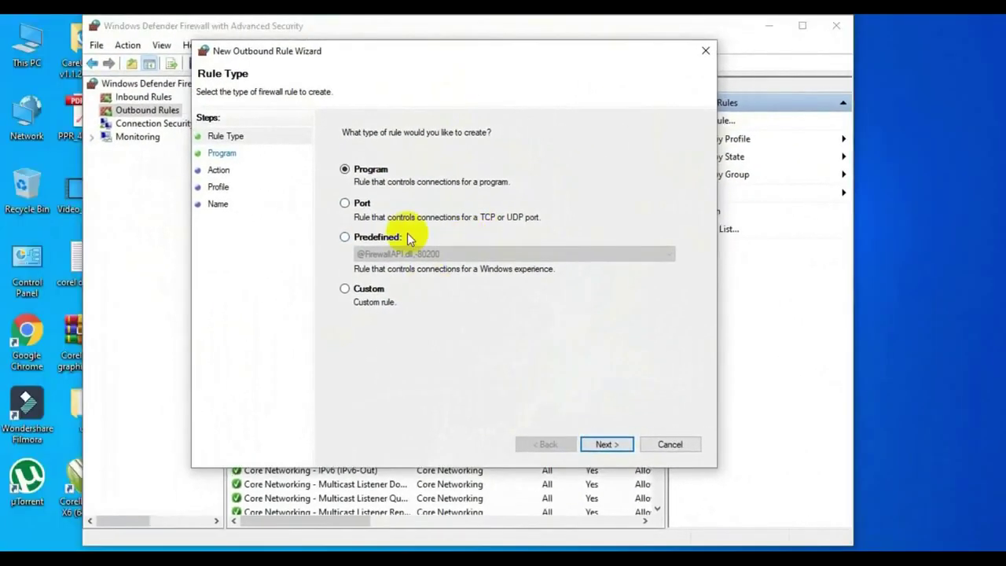
Choose a Program rule and browse into C:\Program Files.
click(603, 441)
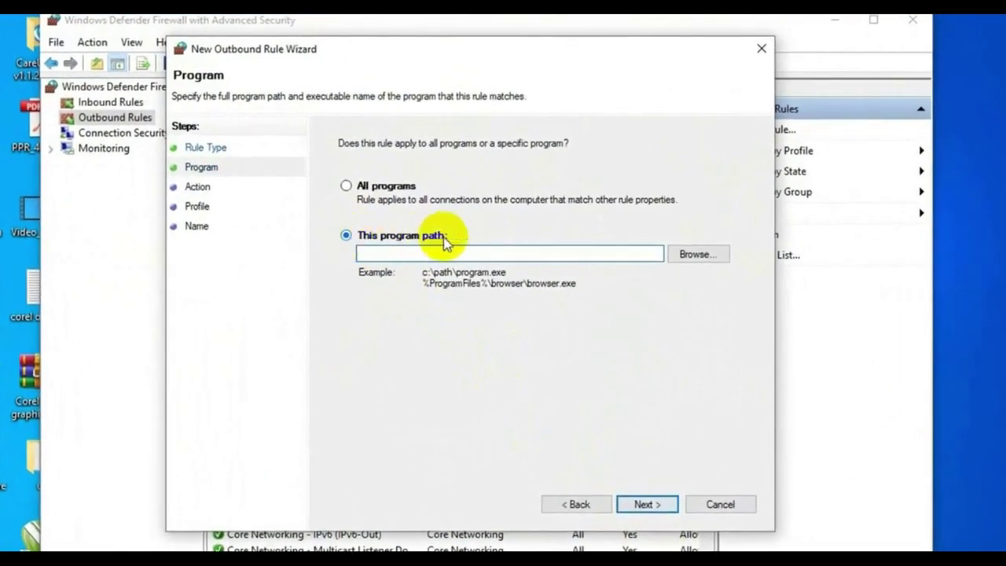
click(688, 256)
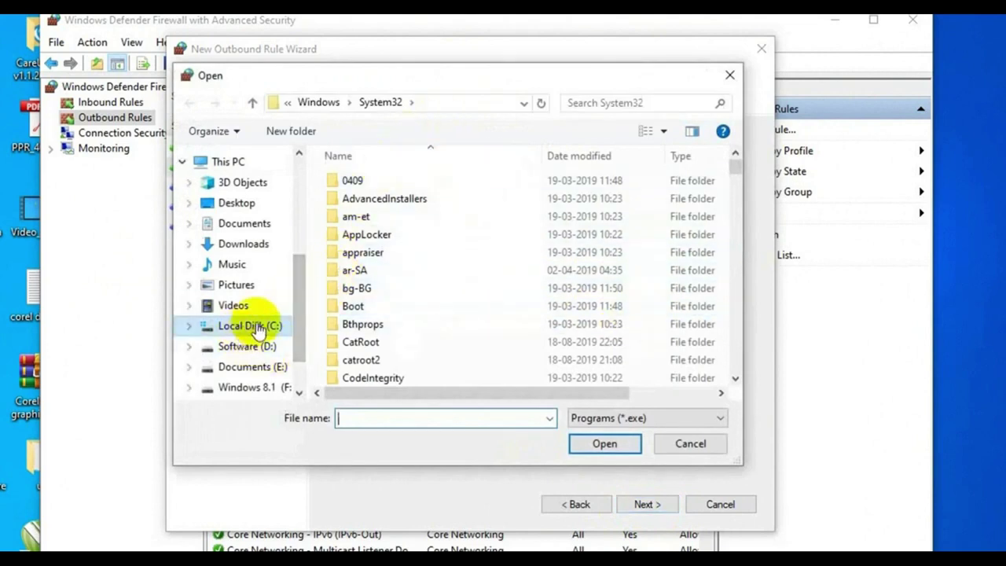
click(226, 161)
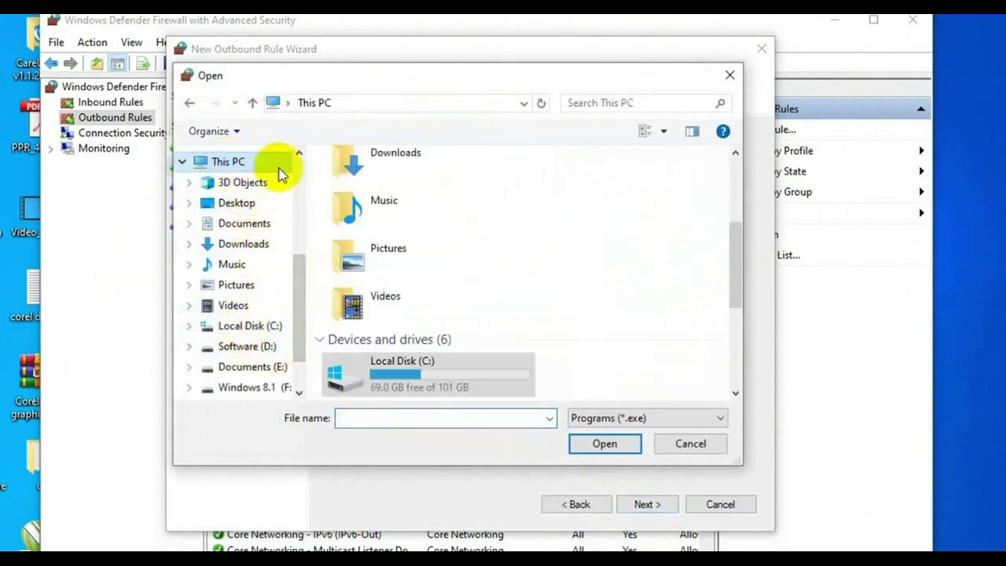
drag(734, 250, 752, 303)
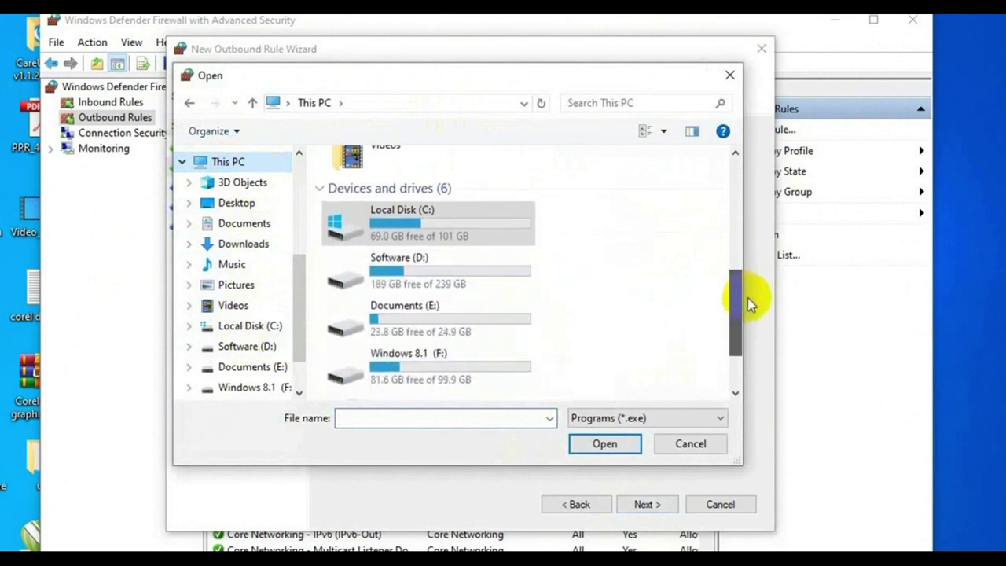
double_click(442, 228)
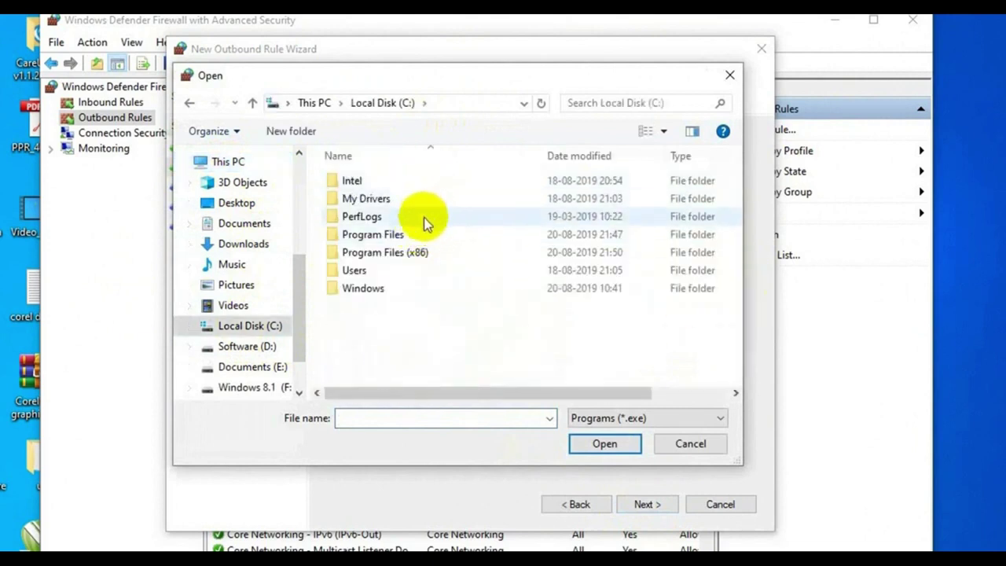
click(415, 236)
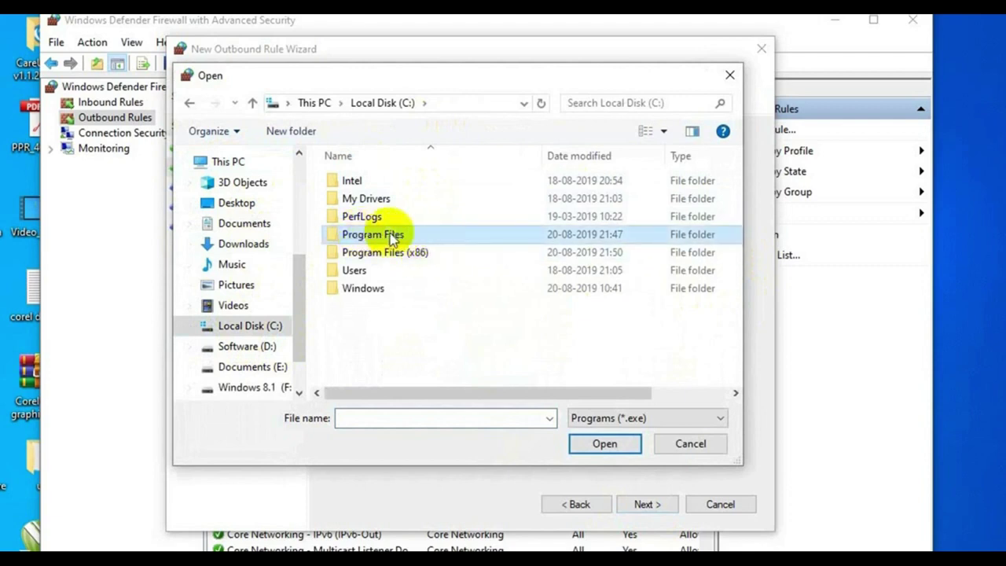
double_click(392, 239)
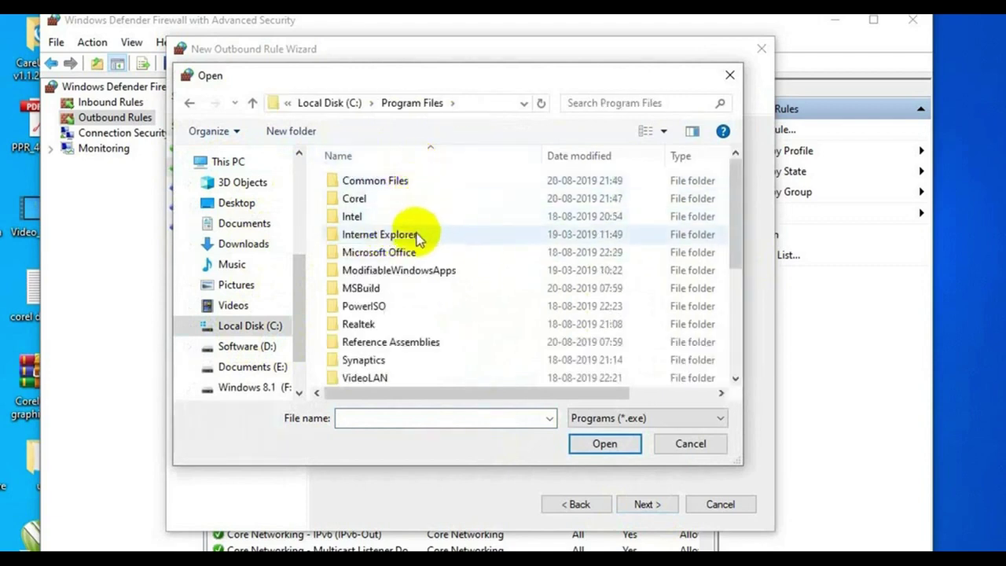
Select CorelDRW from Corel\CorelDRAW Graphics Suite X6\Programs64 as the rule's program.
double_click(362, 202)
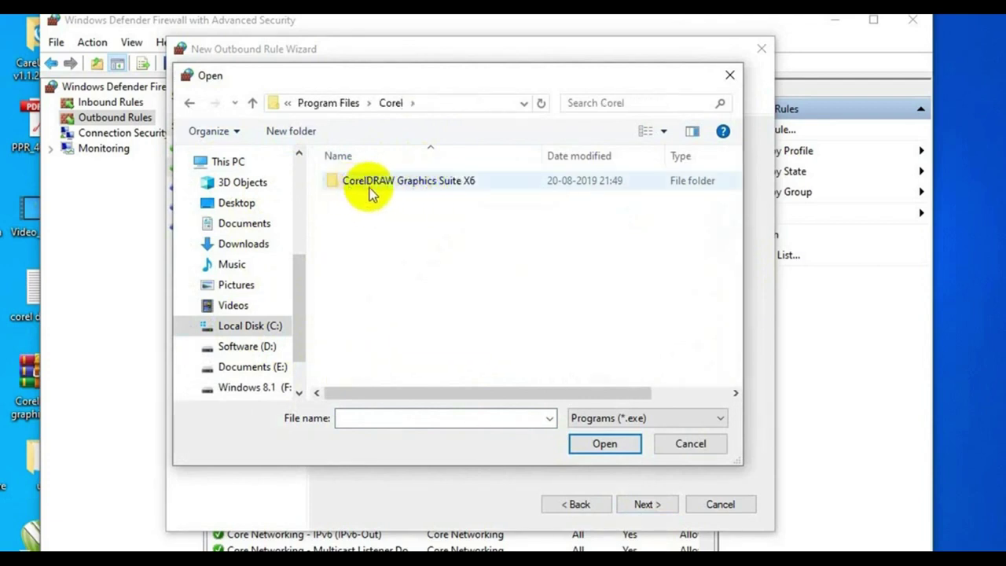
double_click(475, 187)
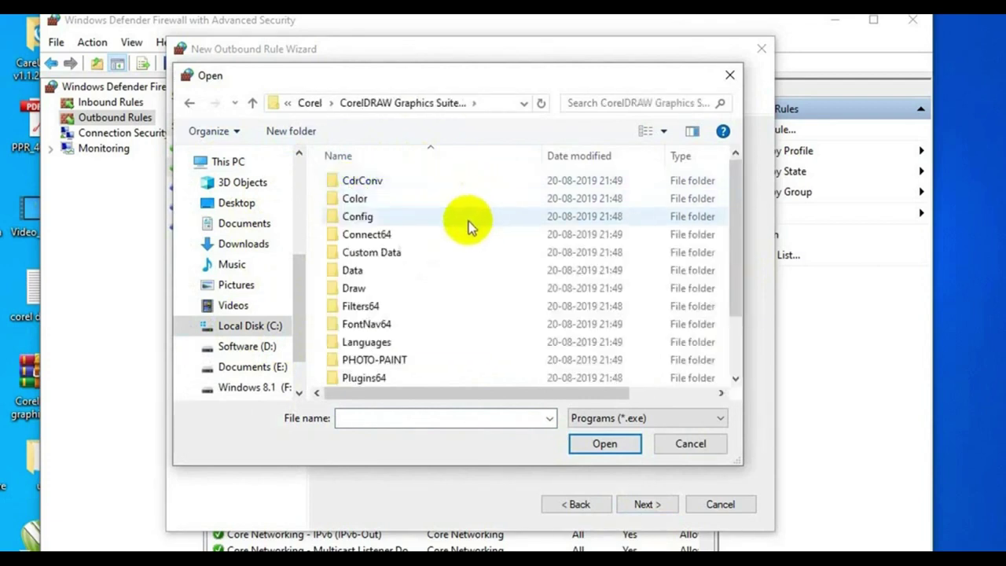
drag(736, 206, 753, 288)
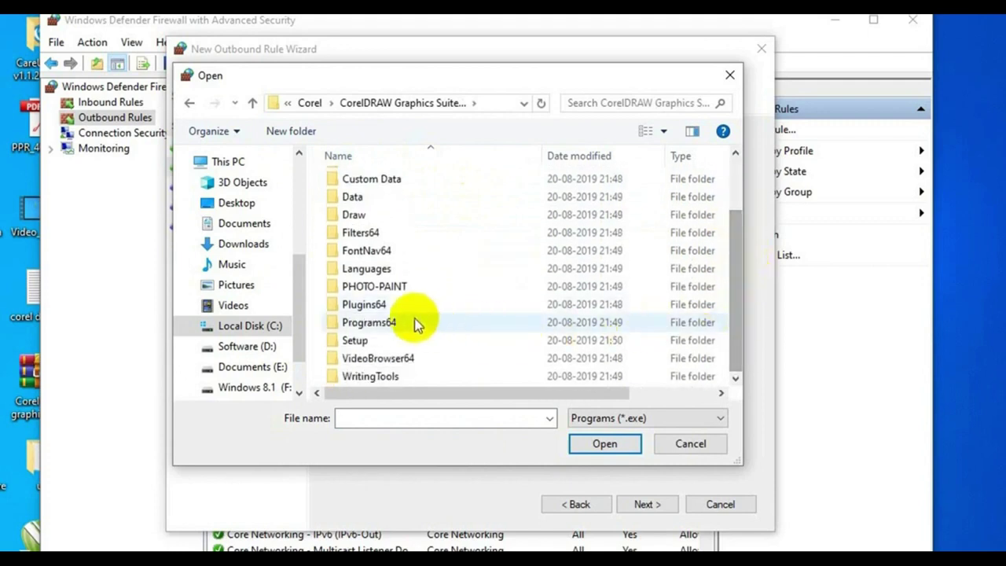
click(369, 326)
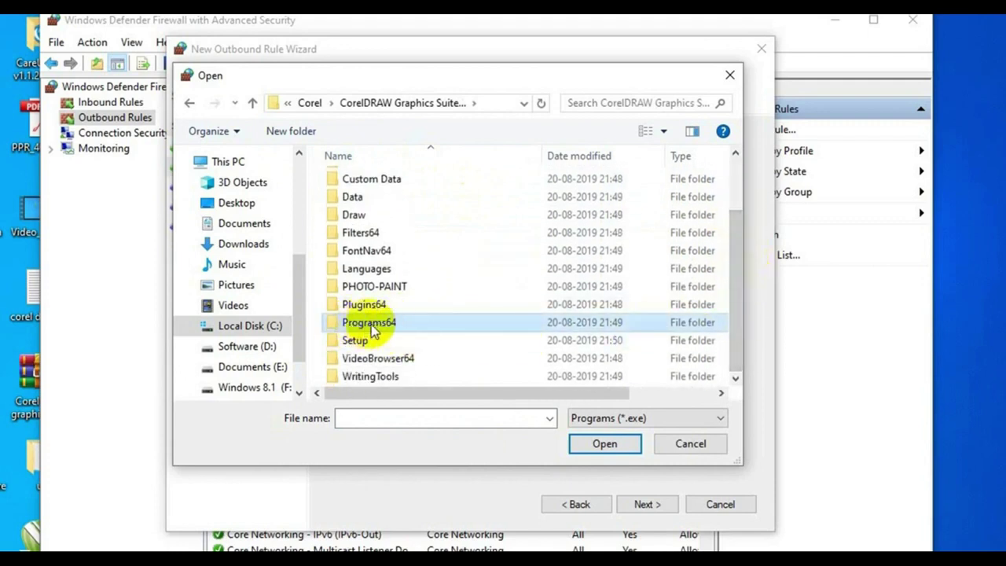
double_click(371, 328)
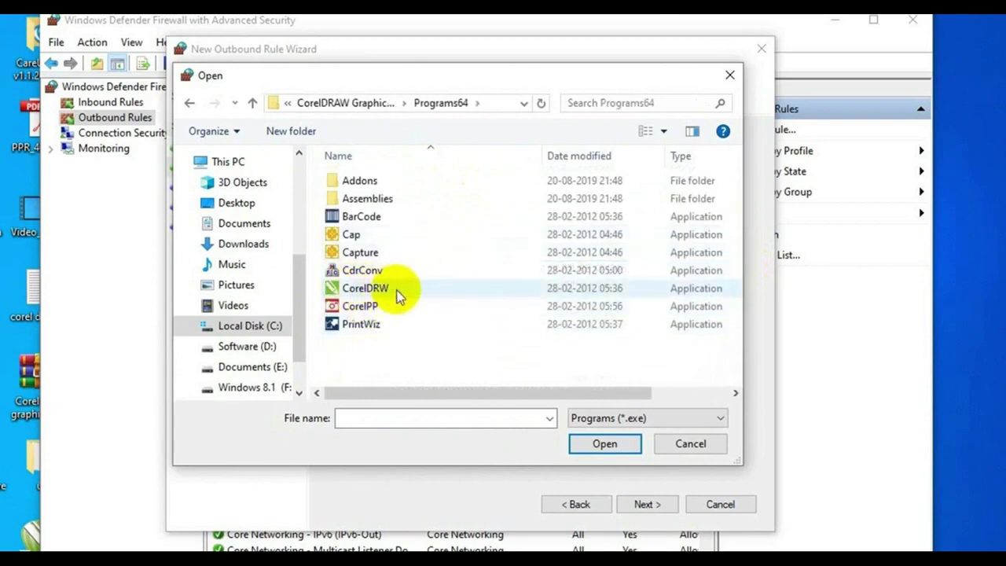
click(352, 292)
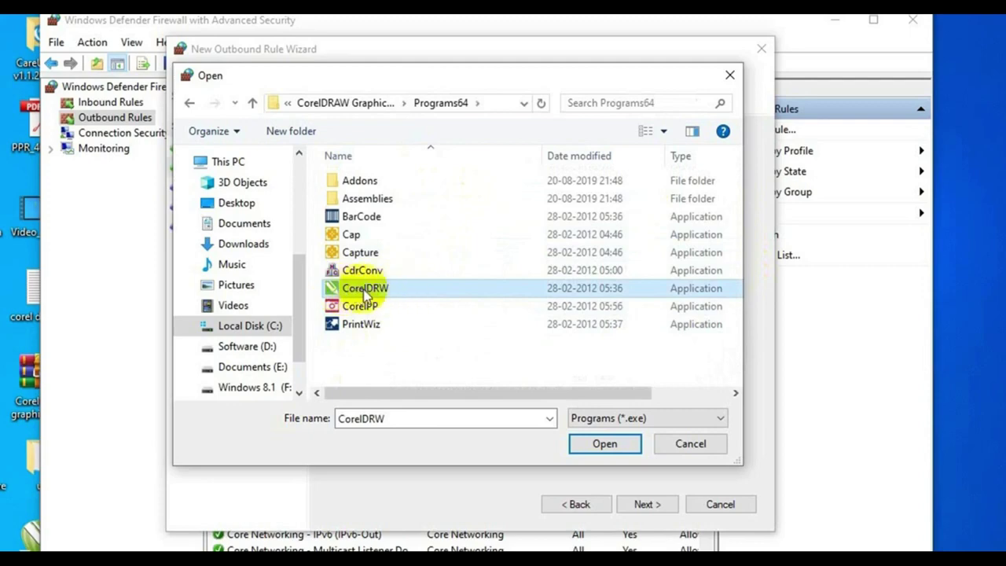
click(604, 445)
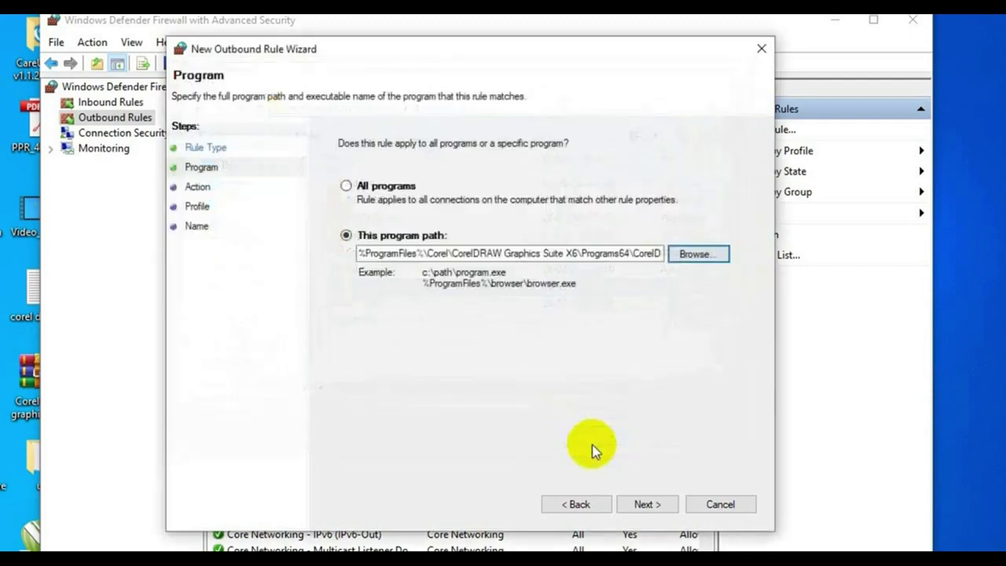
Keep Block the connection on all profiles and finish the rule named coreldraw.
click(643, 505)
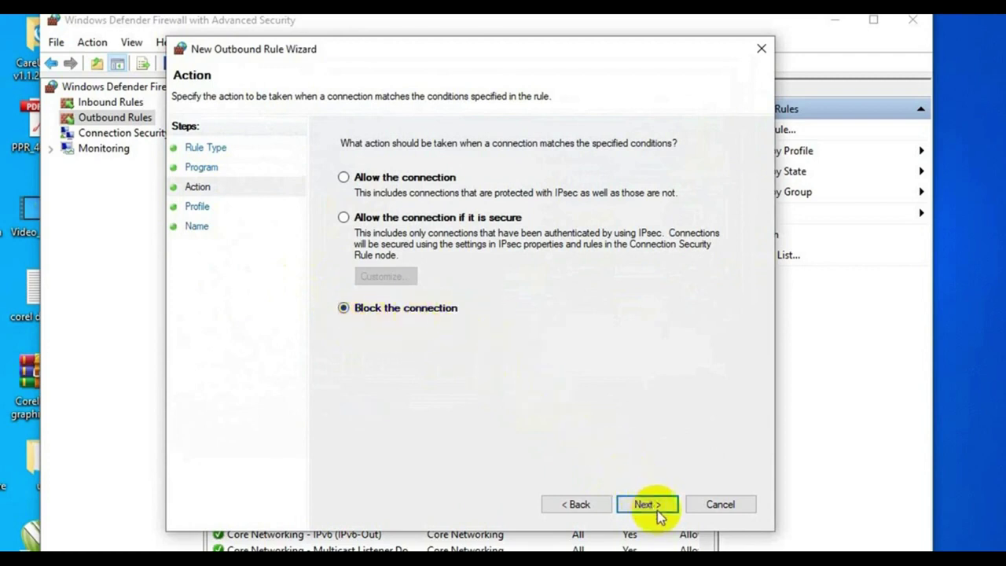
click(652, 507)
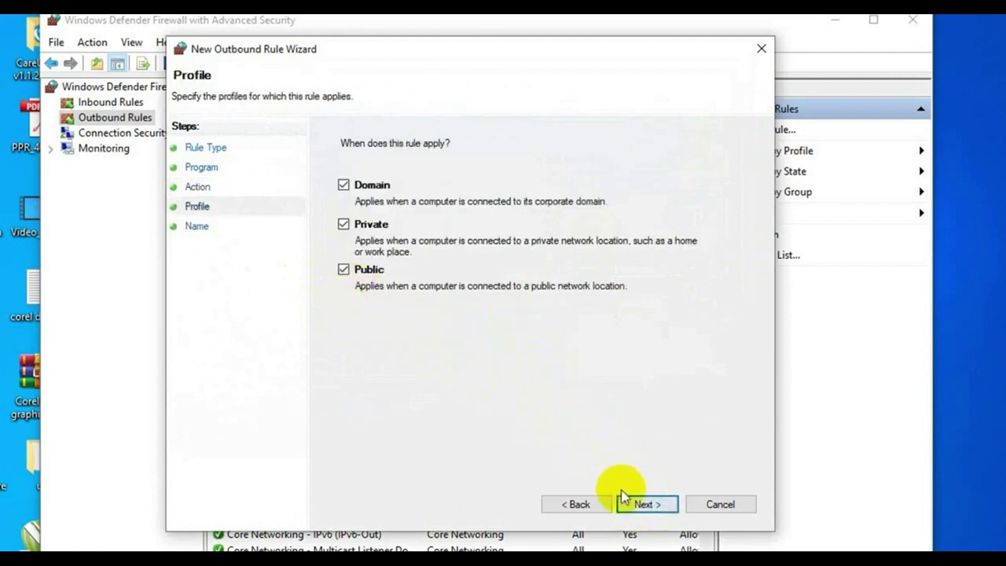
click(638, 504)
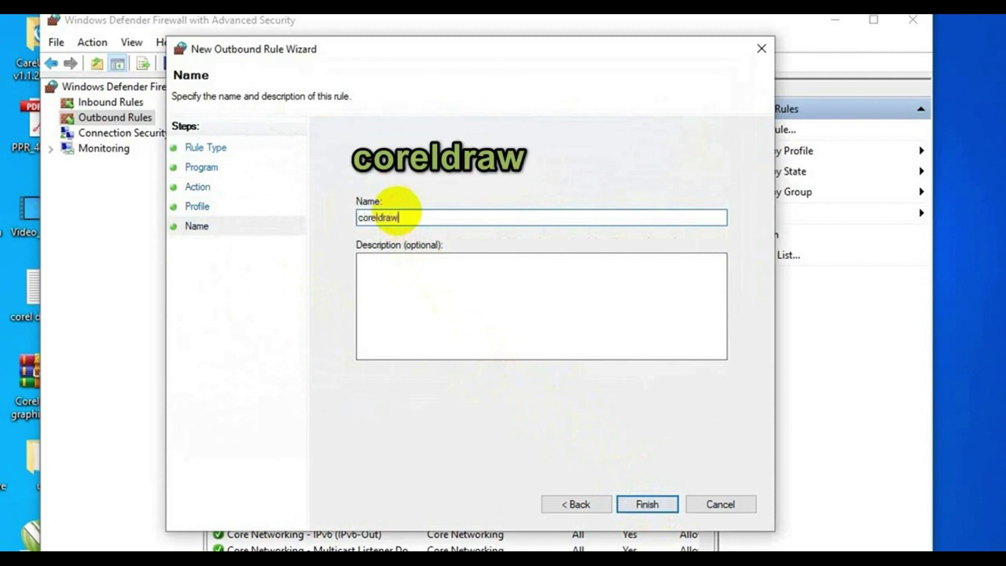
click(664, 504)
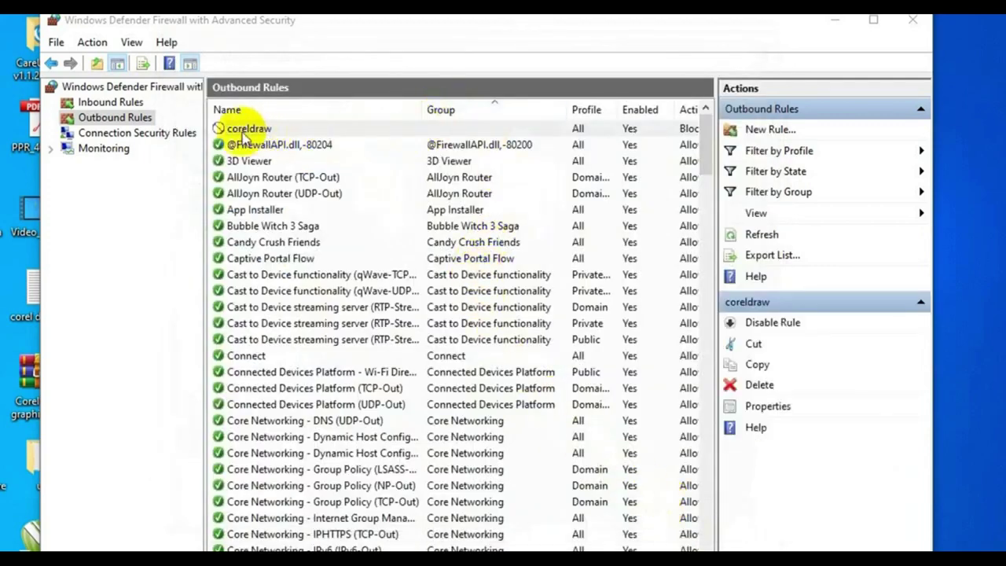
Start a new Program outbound rule and choose CorelPP from Programs64.
click(101, 119)
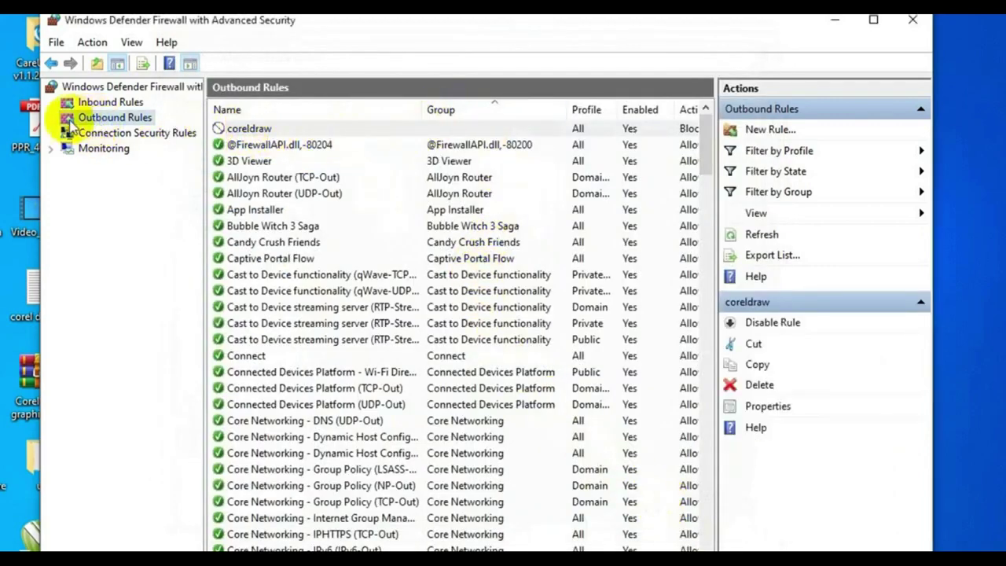
click(770, 130)
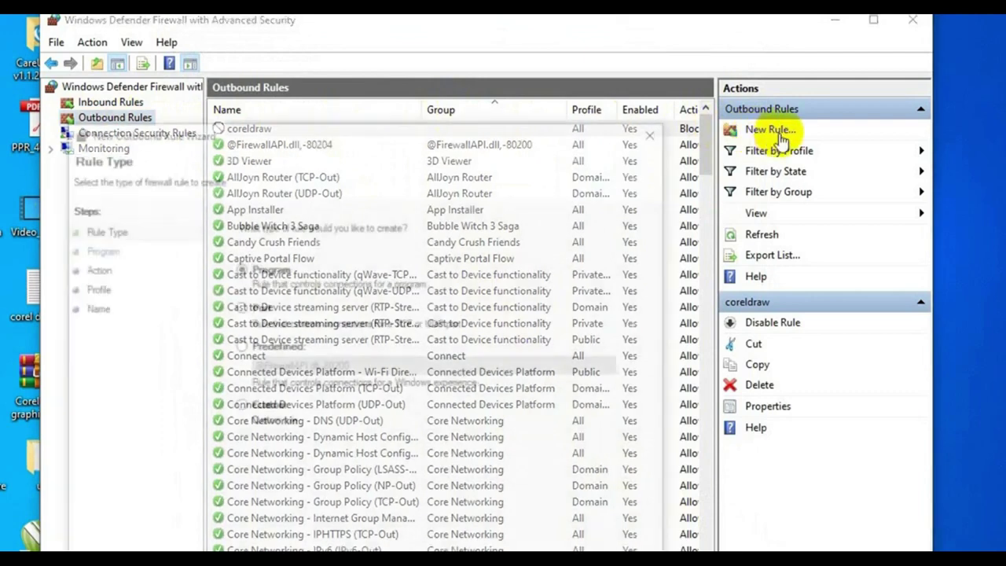
drag(547, 137, 556, 69)
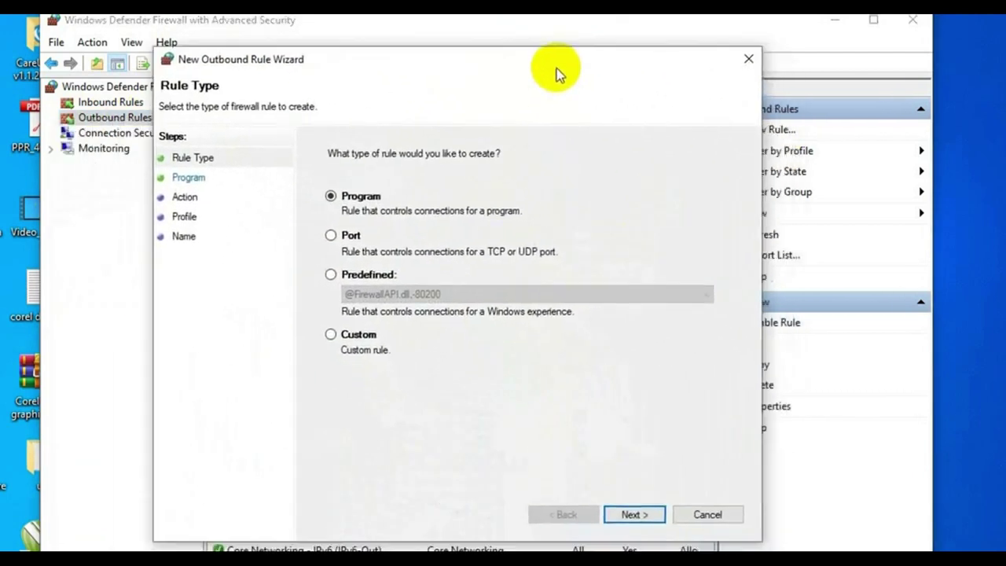
click(632, 513)
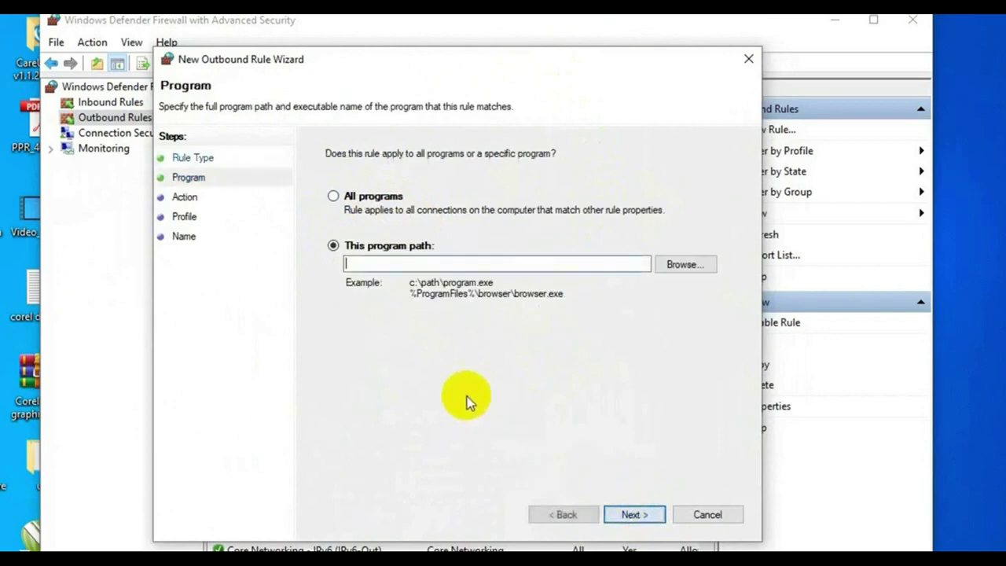
click(680, 265)
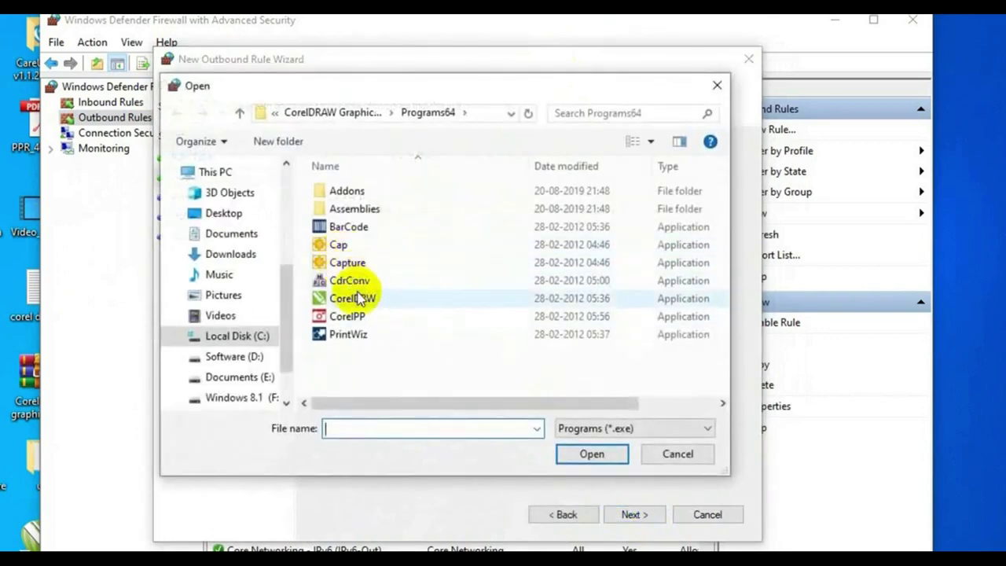
click(345, 324)
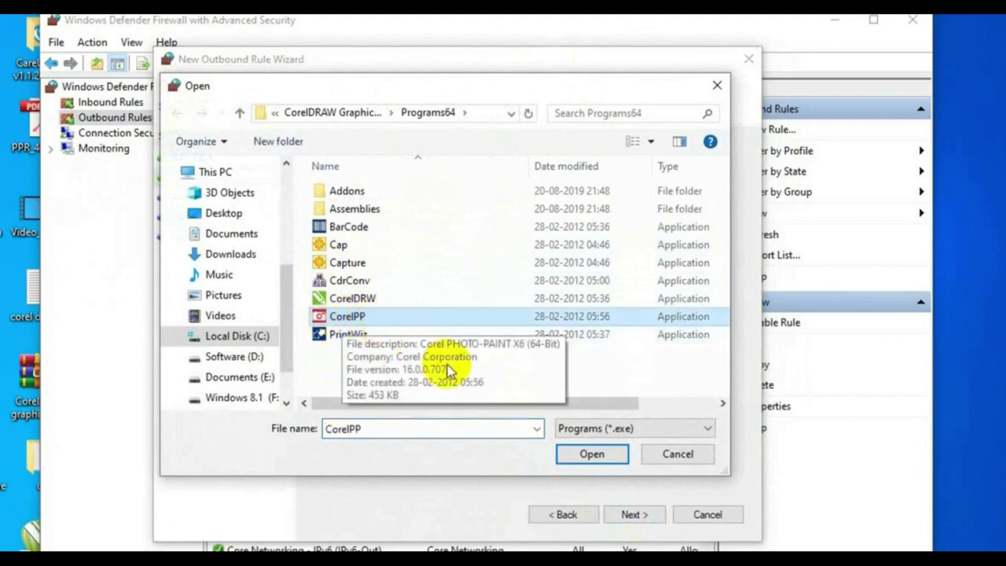
click(595, 453)
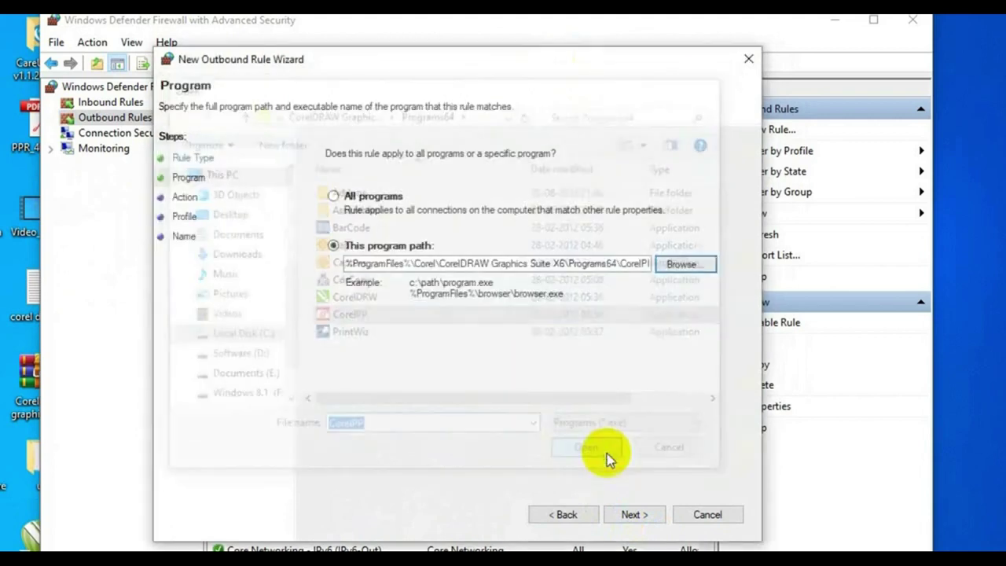
Block the connection on all profiles and finish the rule named corelPP.
click(619, 518)
click(621, 520)
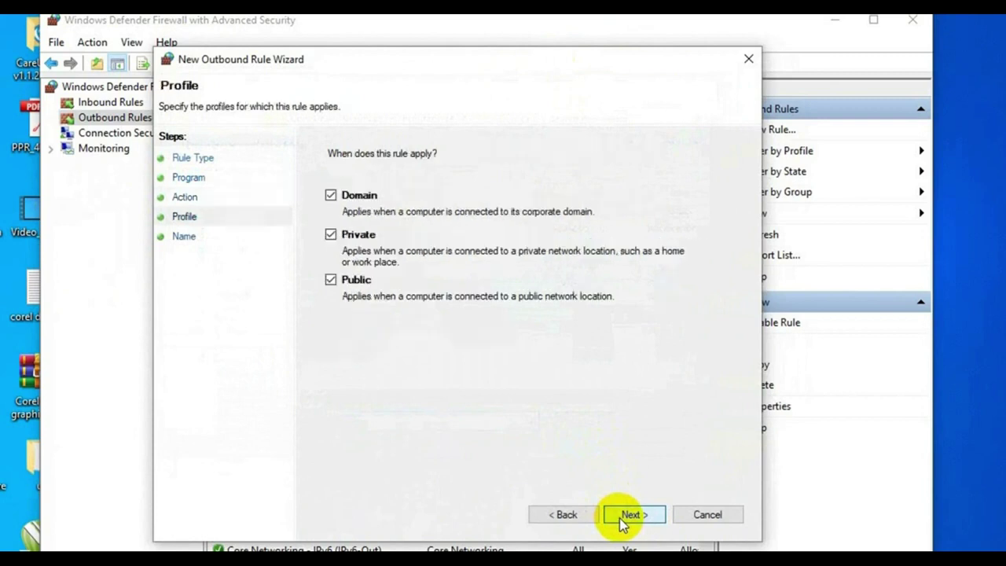
click(624, 519)
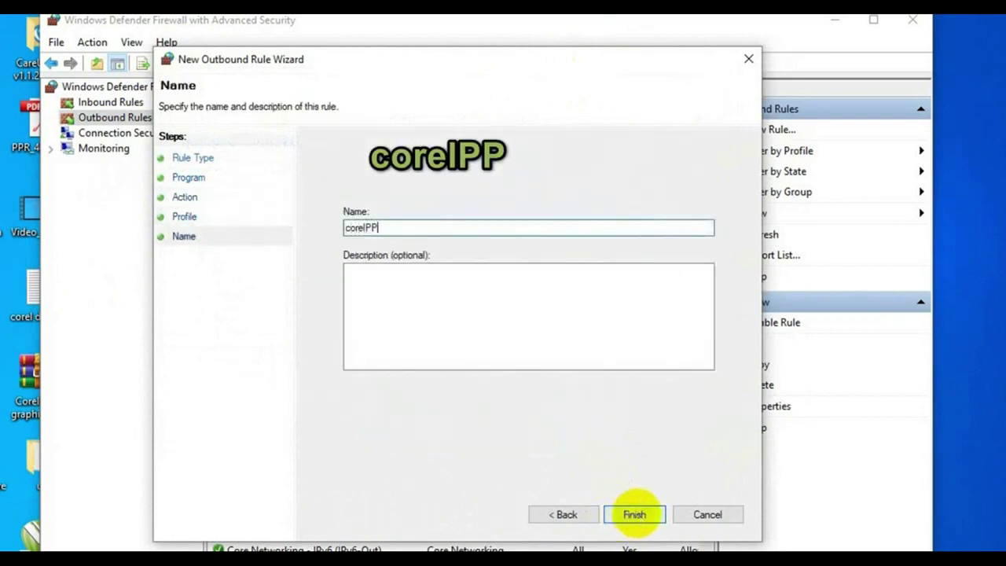
click(638, 516)
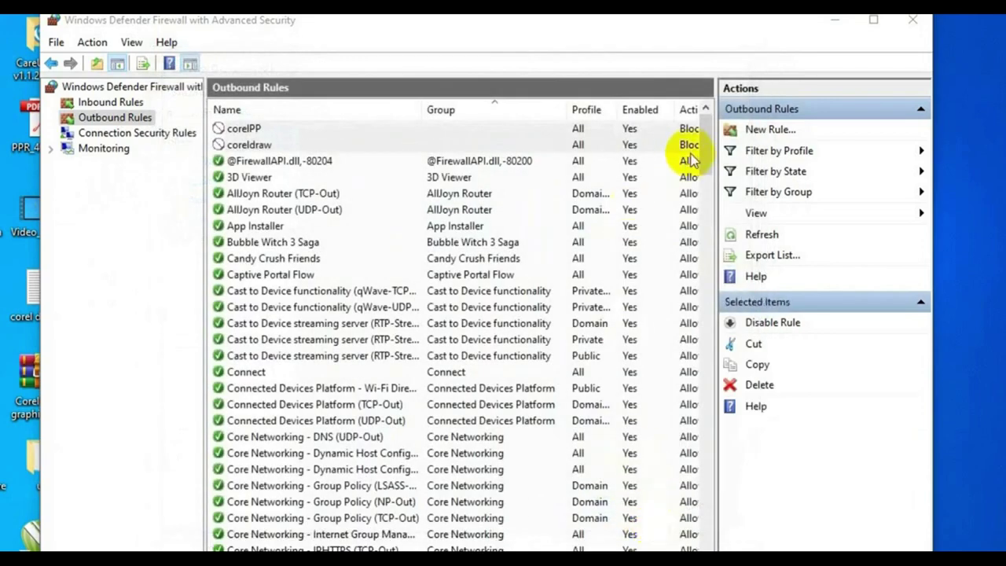
Start another Program outbound rule and choose the Capture application from Programs64.
click(760, 135)
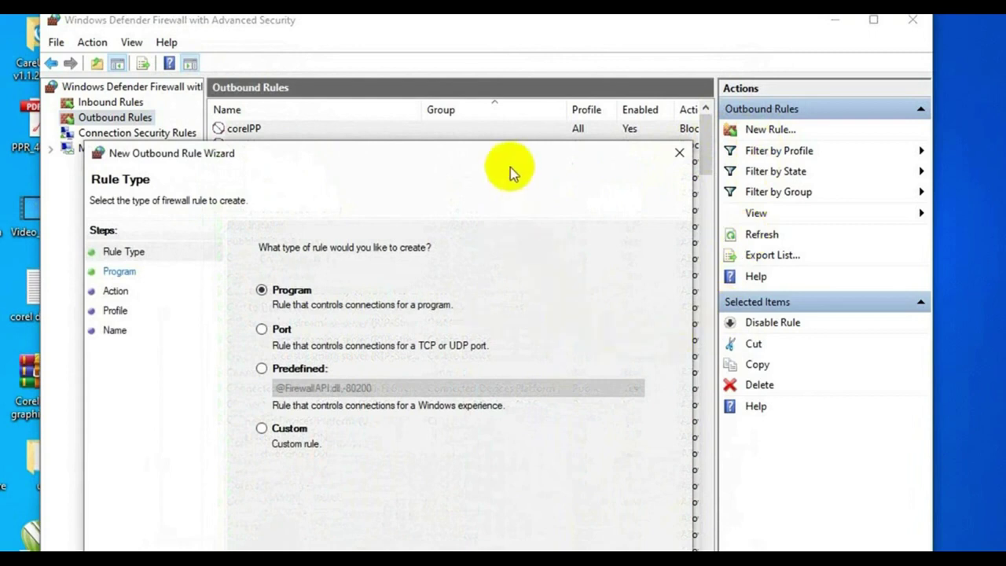
drag(420, 146, 511, 51)
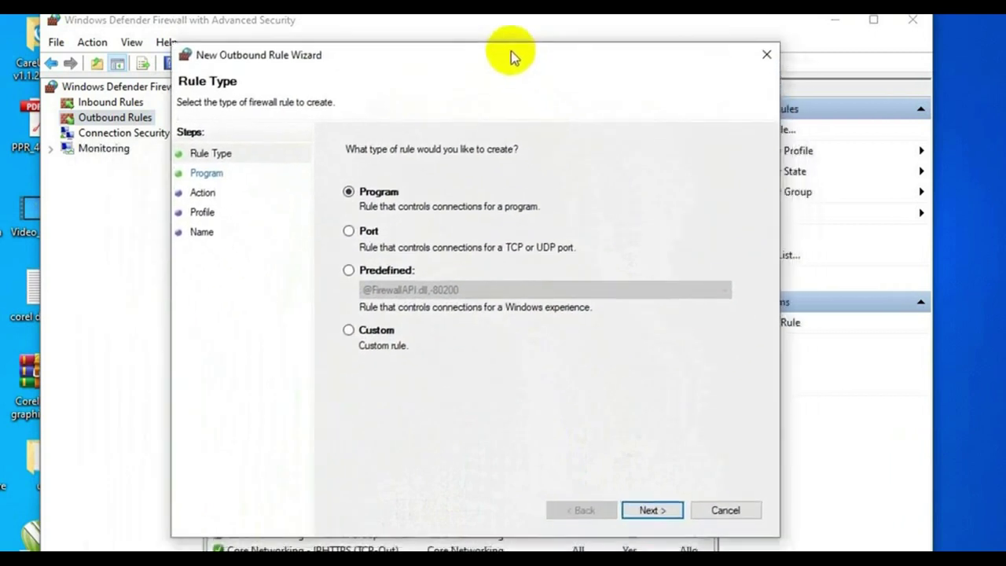
click(665, 510)
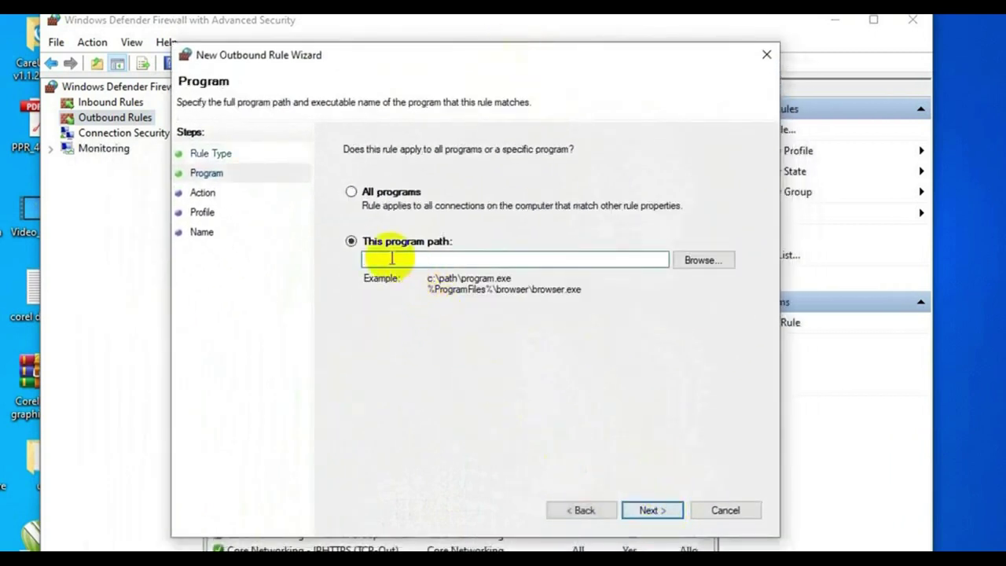
click(696, 260)
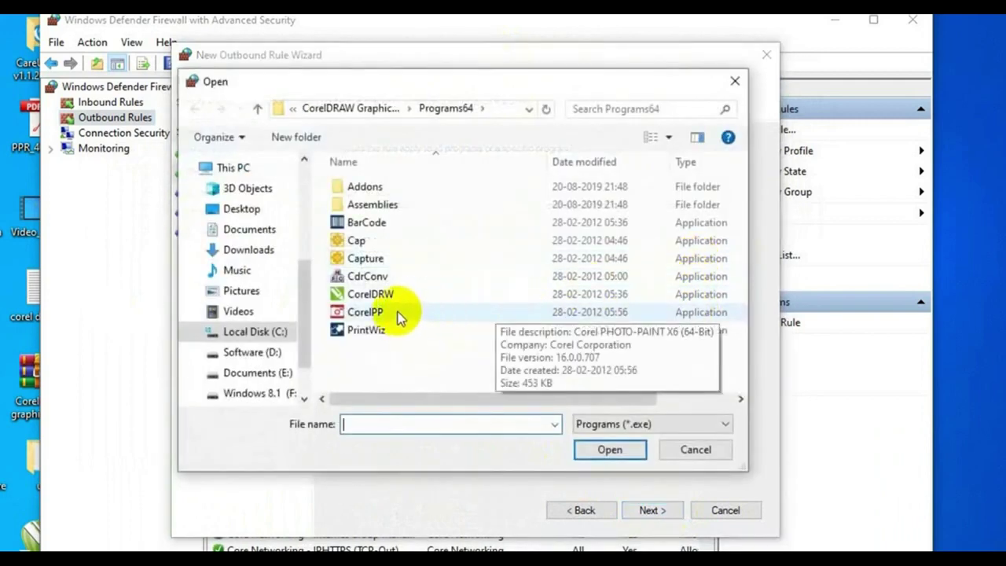
click(372, 267)
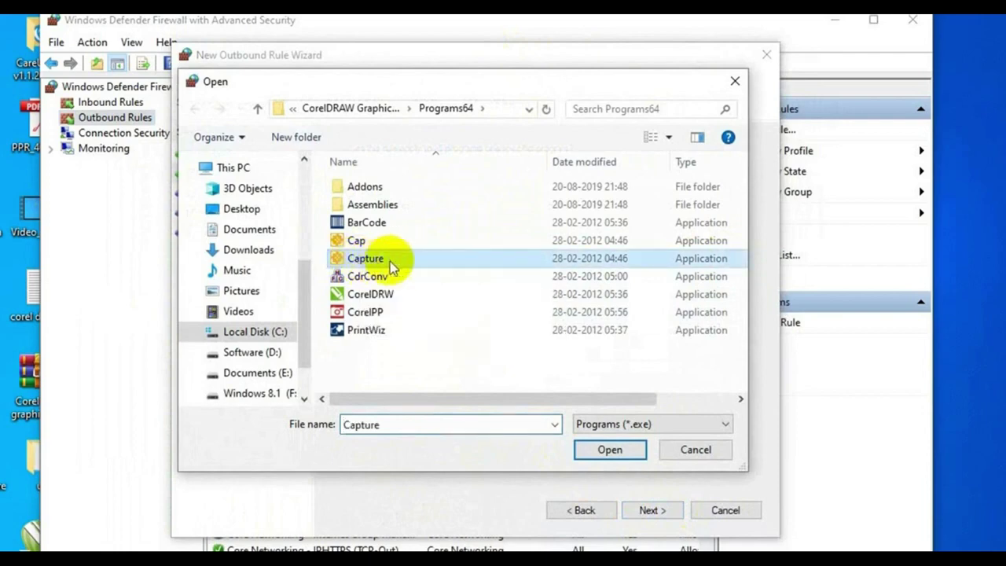
click(602, 449)
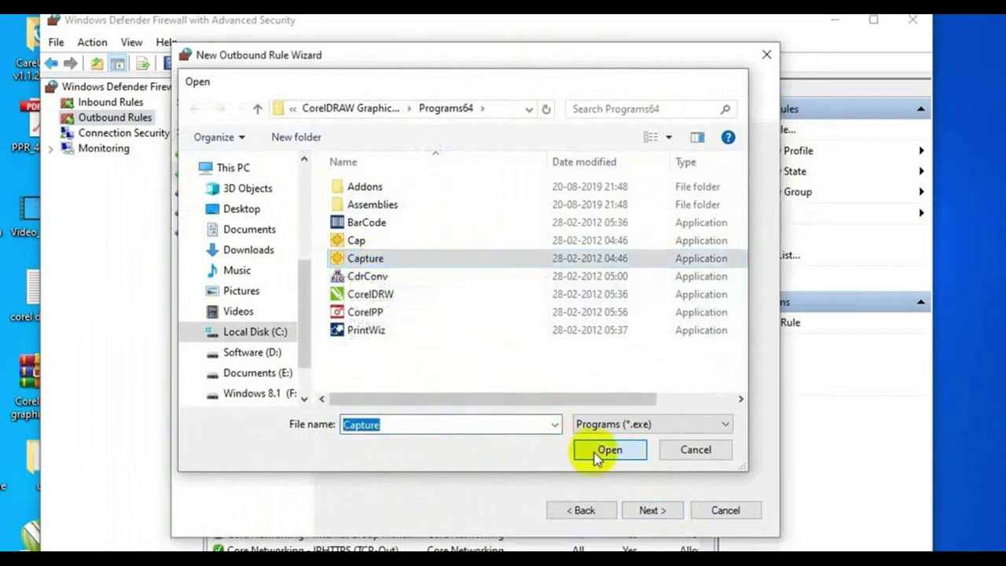
Block the connection on all profiles, name the rule capture, and finish.
click(654, 511)
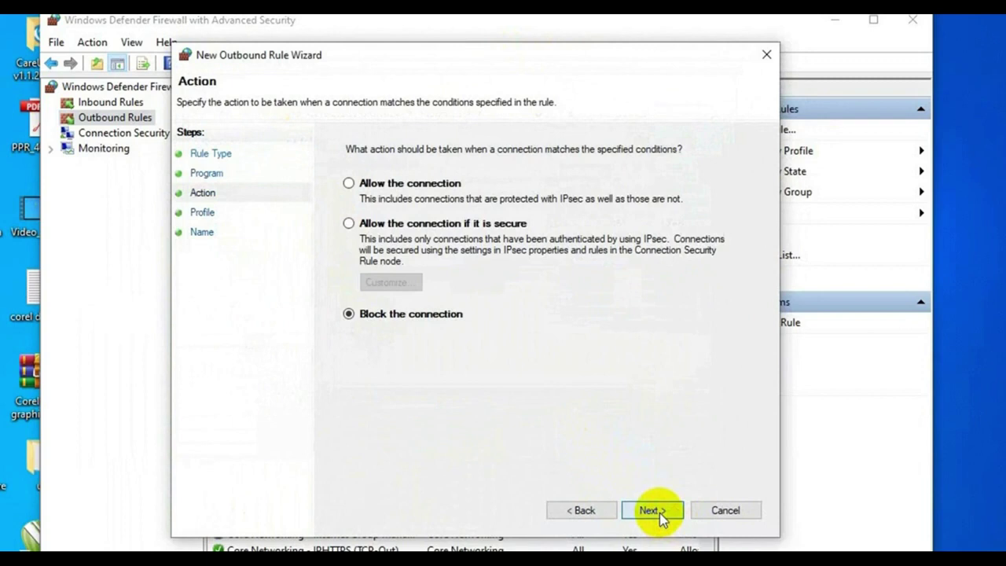
click(660, 512)
click(659, 512)
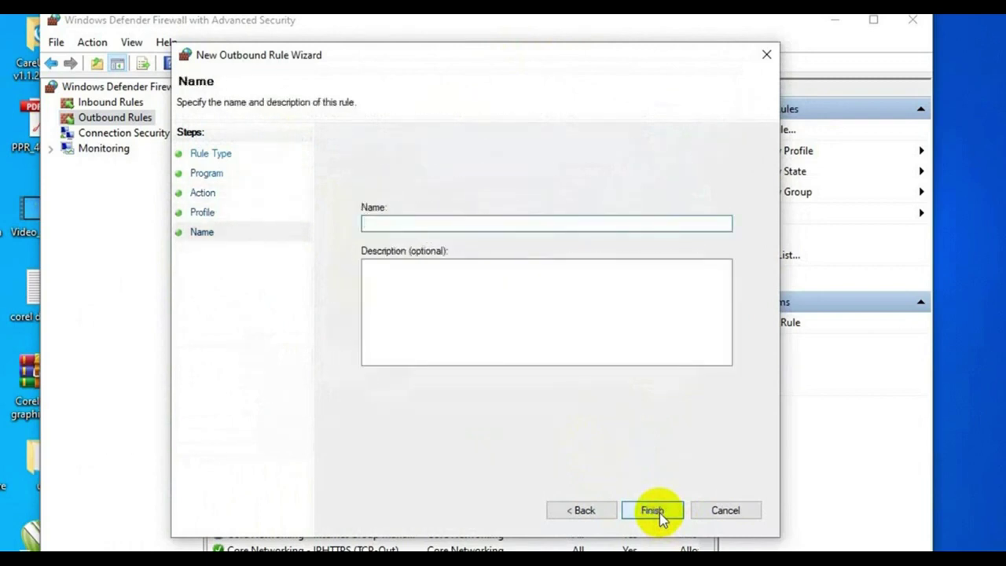
text(cap)
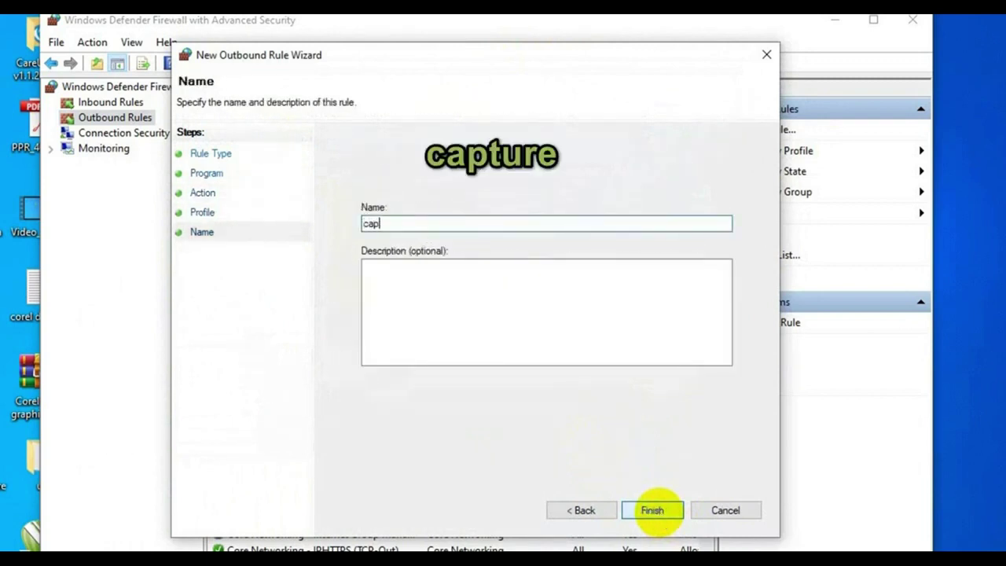
text(ture)
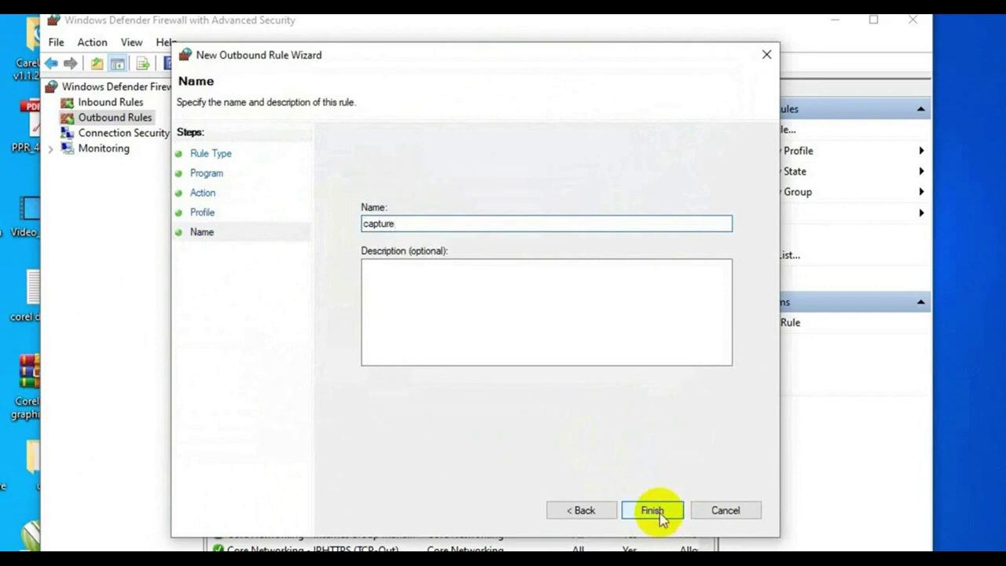
click(658, 515)
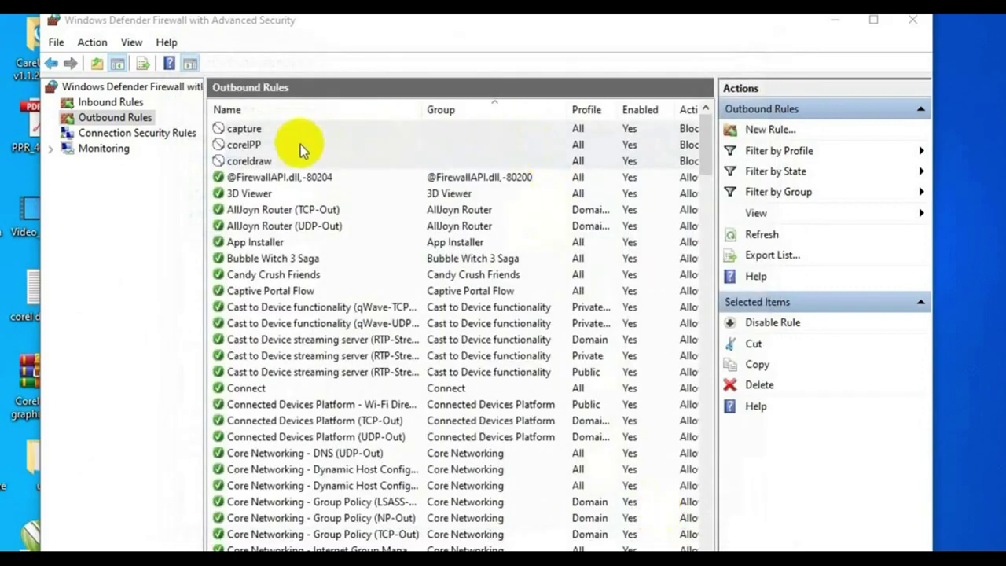
Start a new outbound program rule targeting Connect.exe in the Connect64 folder.
click(809, 138)
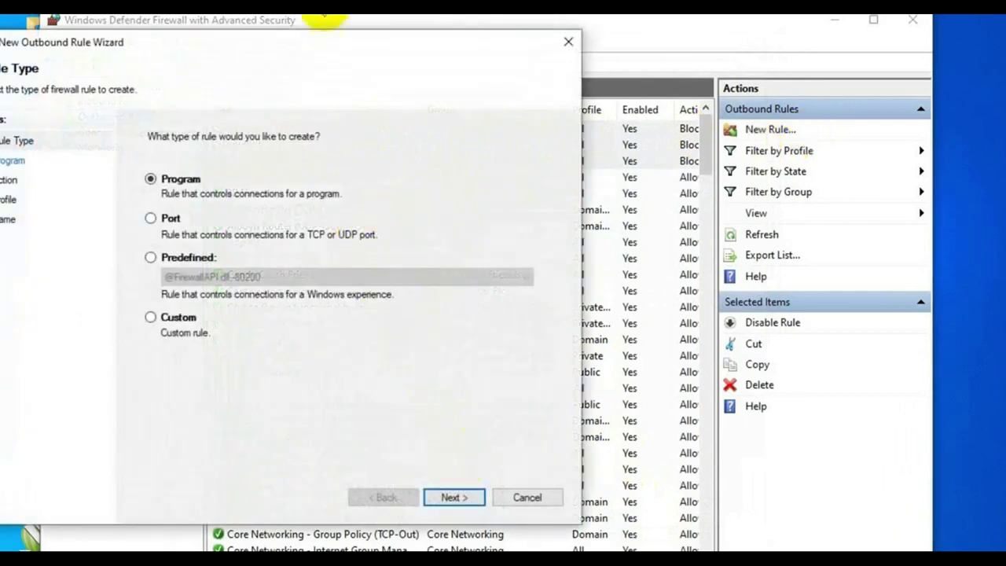
drag(324, 50, 499, 35)
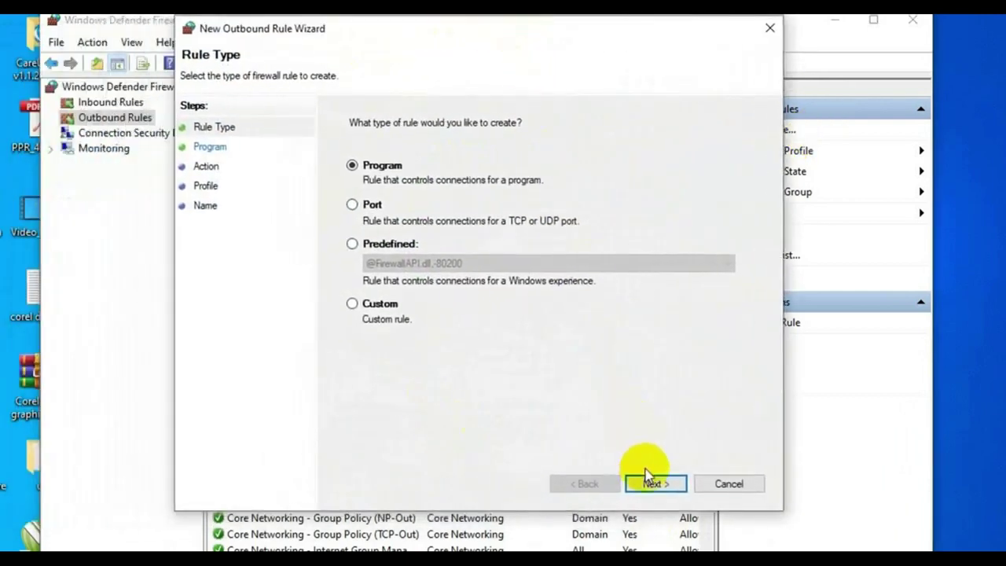
click(655, 485)
click(354, 215)
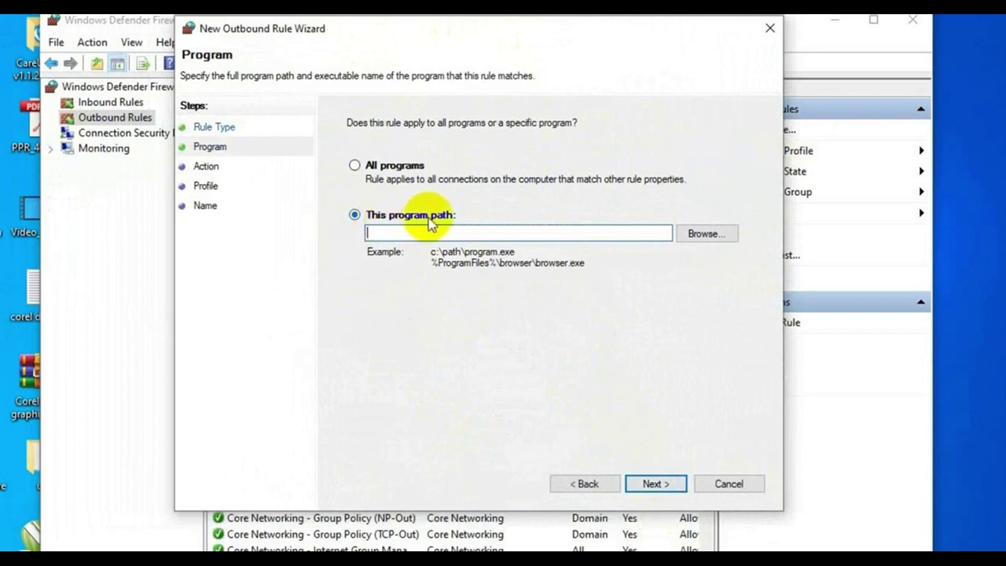
click(605, 231)
click(699, 239)
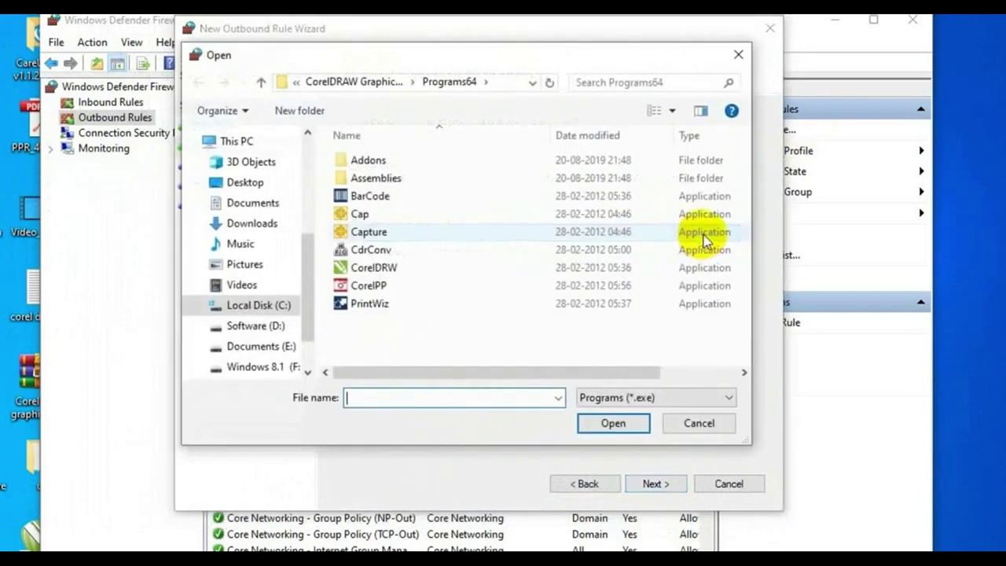
click(260, 83)
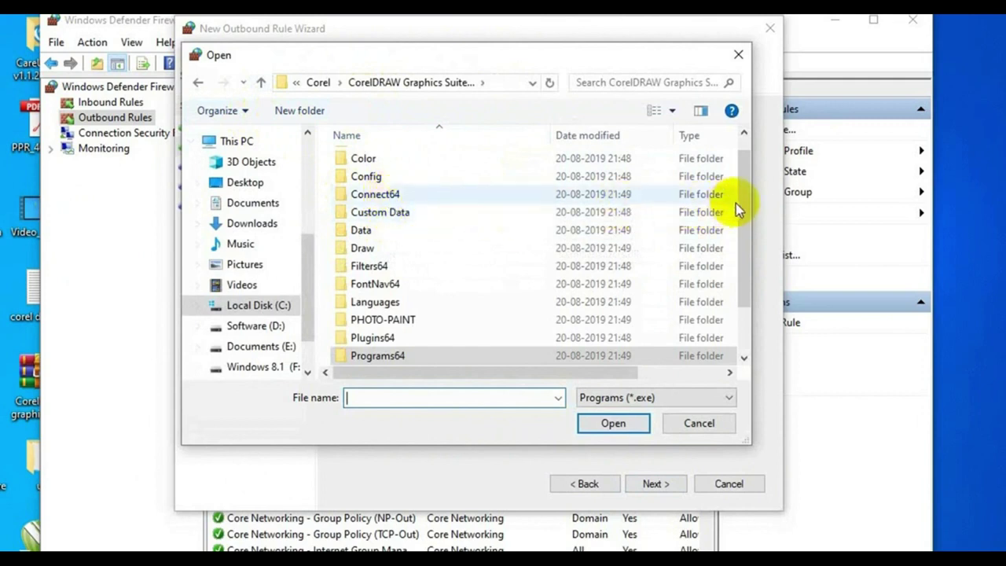
mouse_move(746, 208)
mouse_down()
mouse_move(747, 217)
mouse_move(746, 188)
mouse_up()
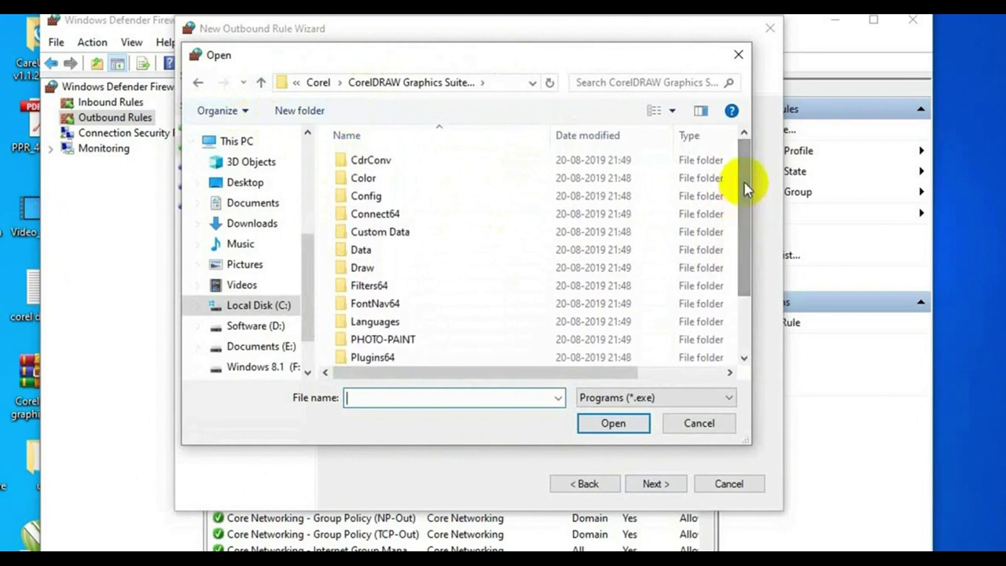
click(366, 219)
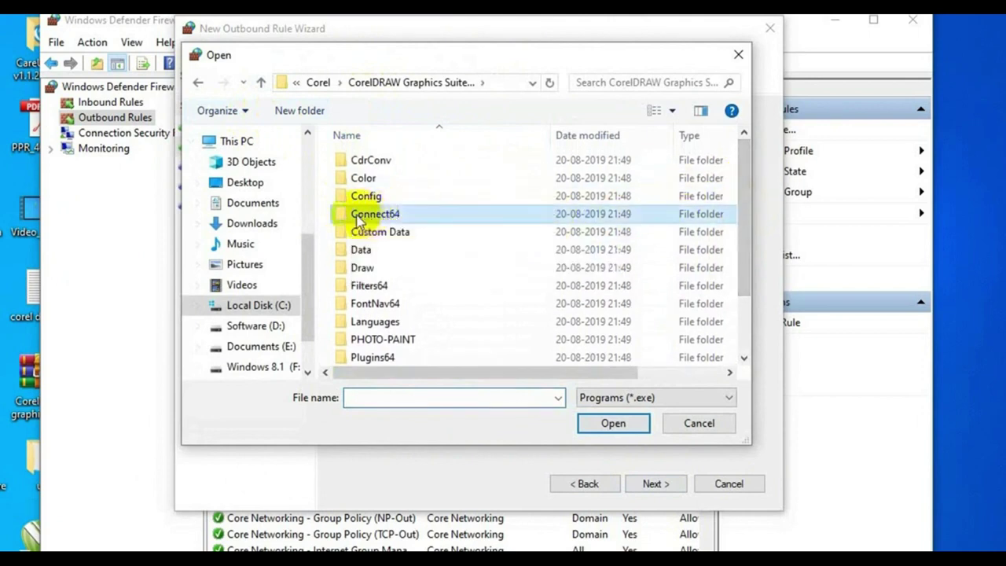
double_click(383, 215)
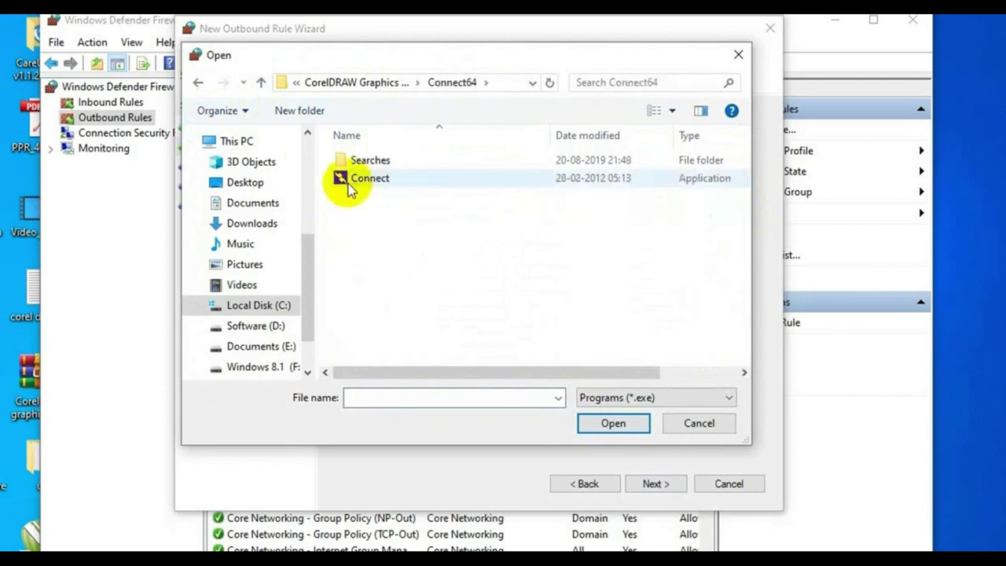
click(364, 181)
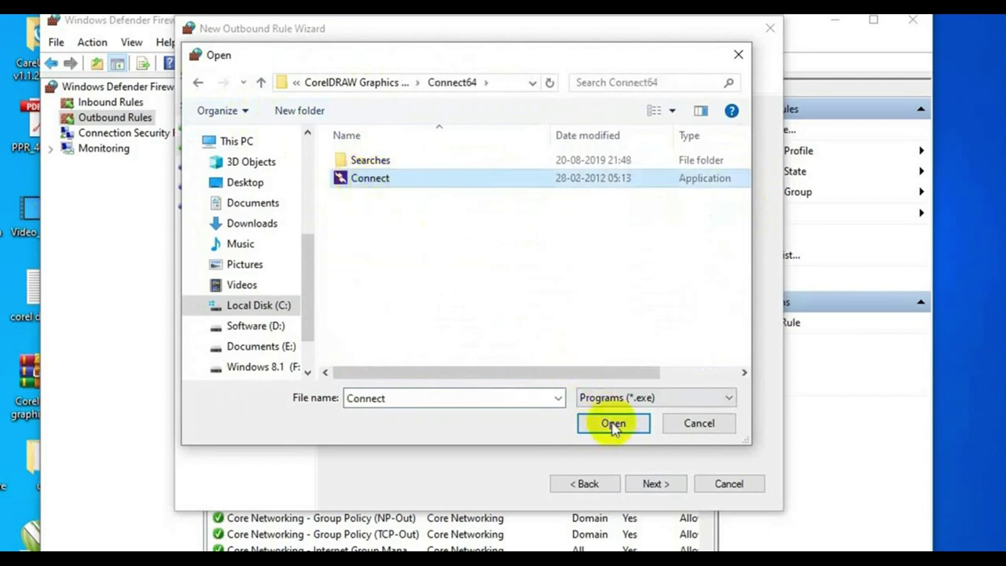
click(614, 424)
Make the rule block the connection for all profiles and name it 'connect'.
click(652, 483)
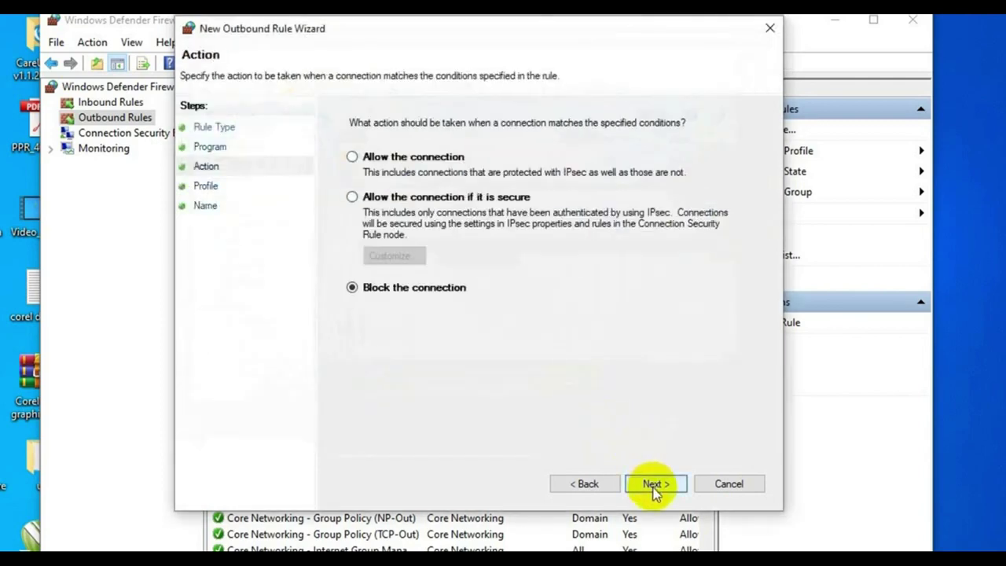
click(652, 483)
click(652, 483)
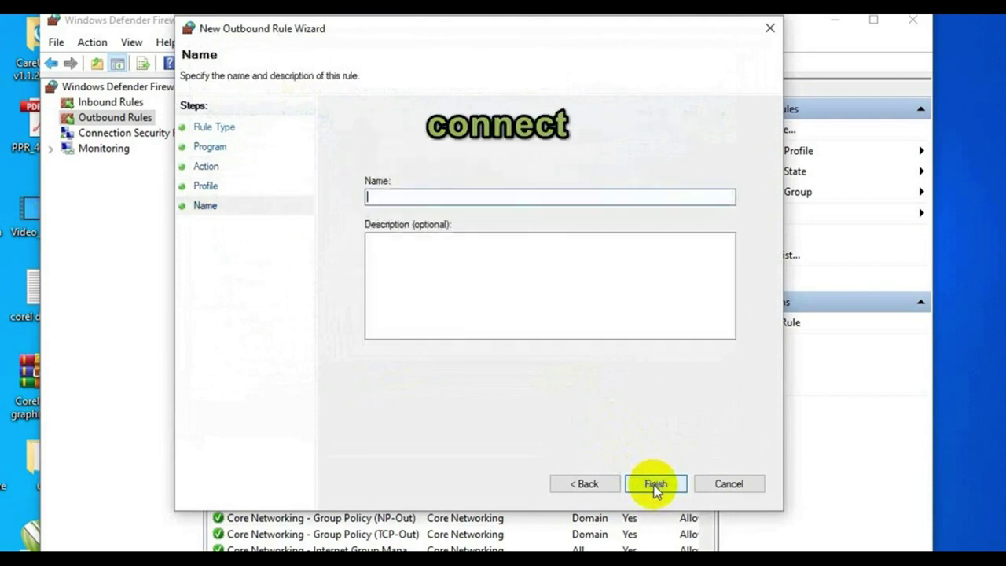
text(connect)
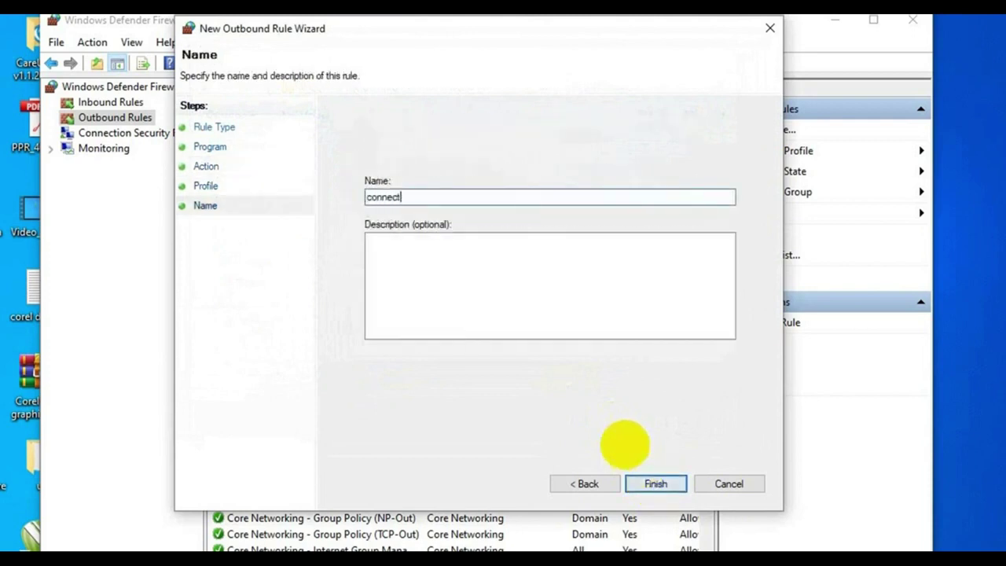
click(651, 485)
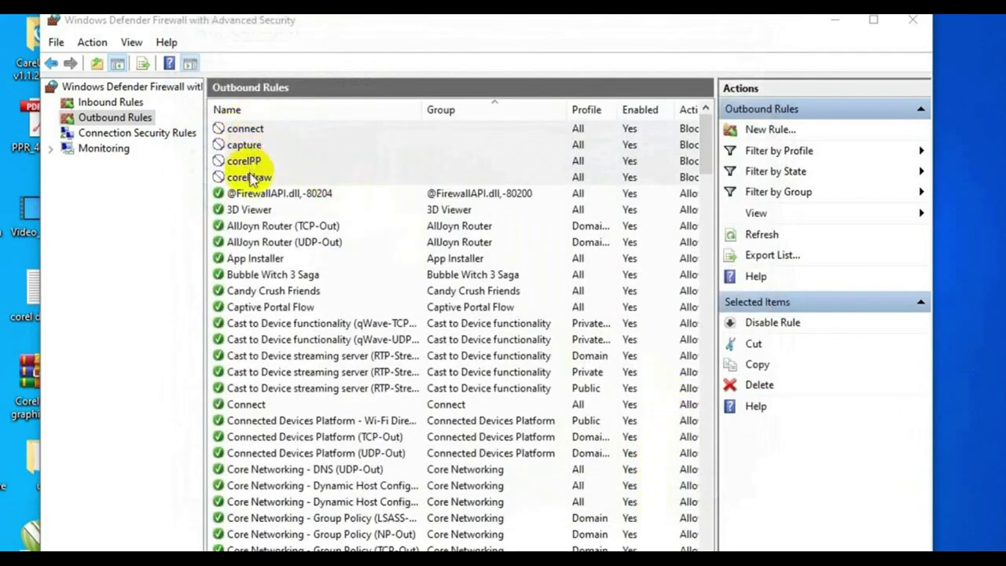
Close the firewall console and connect to the Wi-Fi network, set to connect automatically.
click(910, 26)
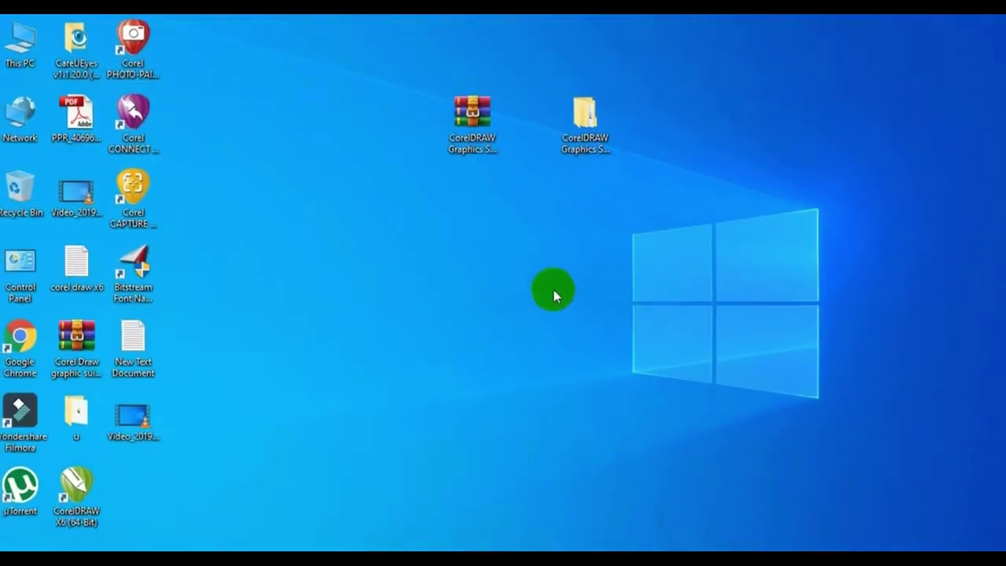
click(931, 558)
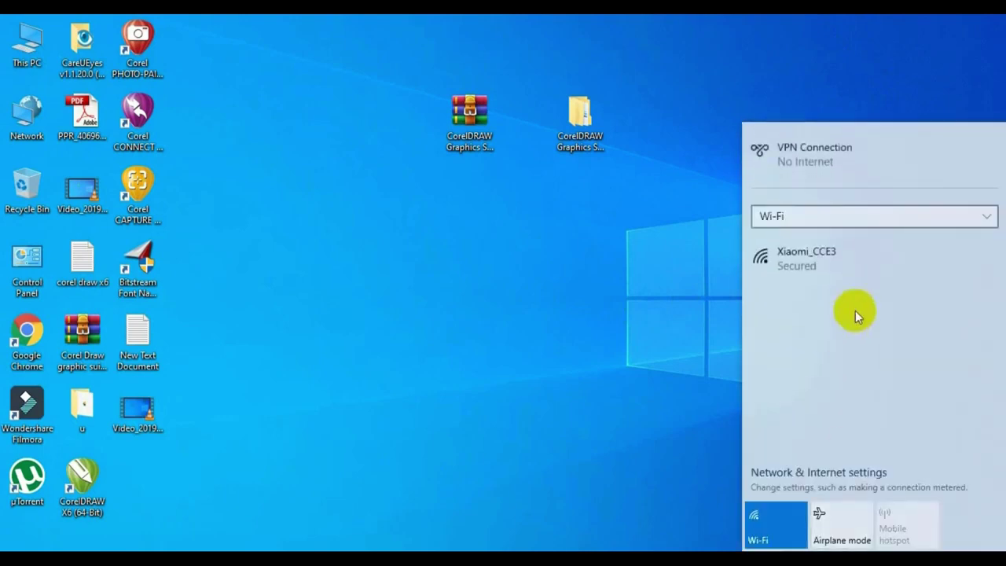
click(855, 265)
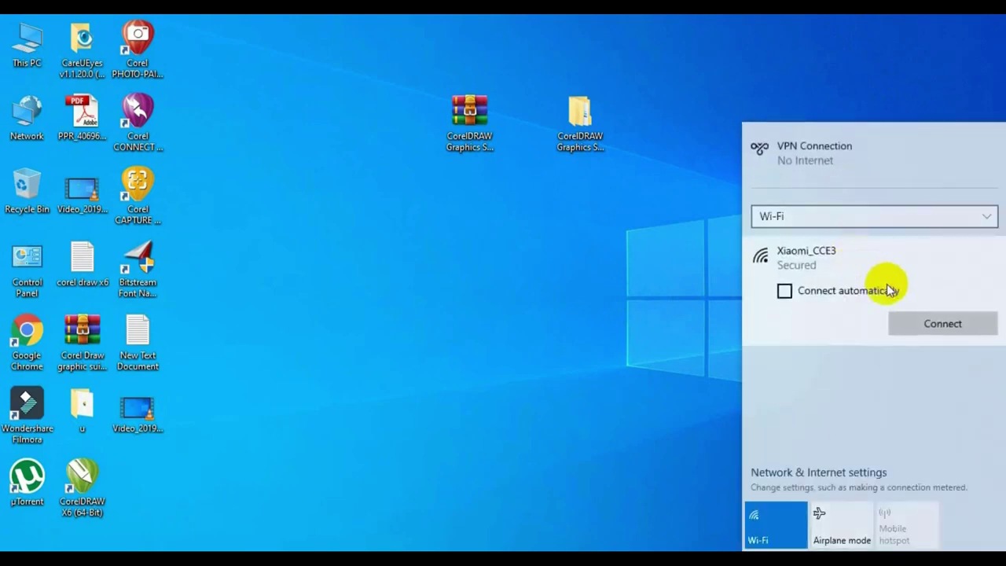
click(886, 287)
click(914, 319)
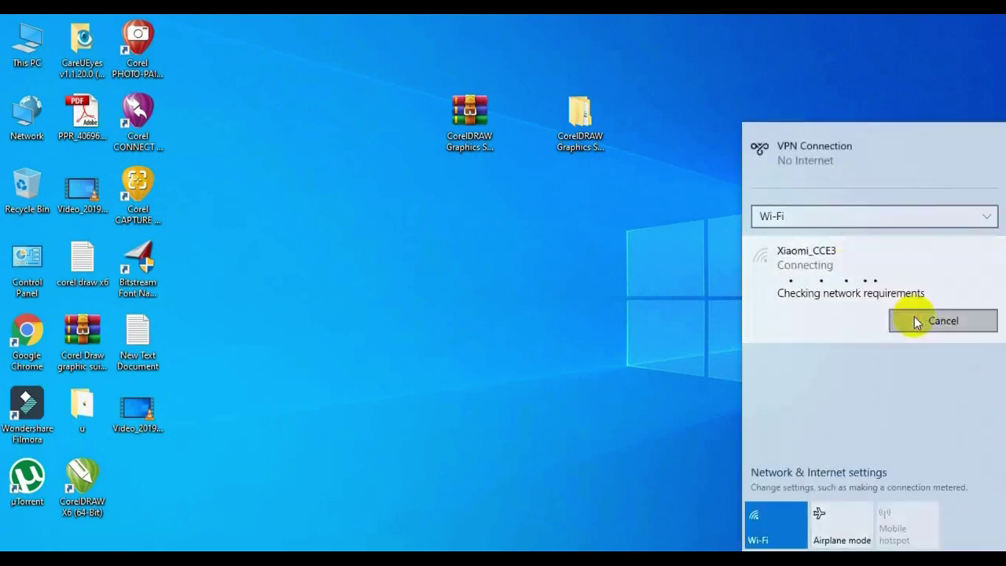
click(704, 309)
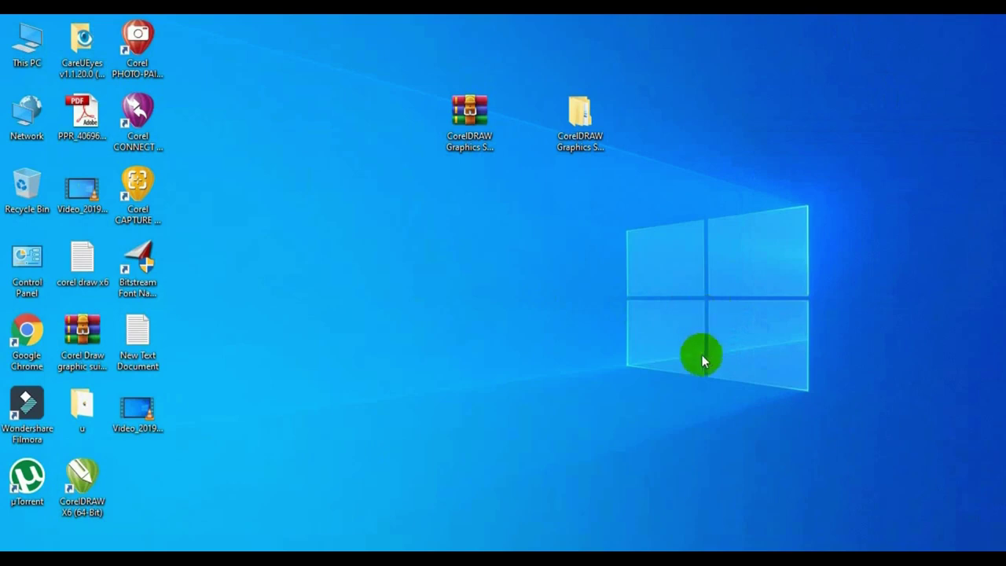
Launch CorelDRAW X6 and close the account welcome dialog with 'Do not display this again' ticked.
double_click(70, 474)
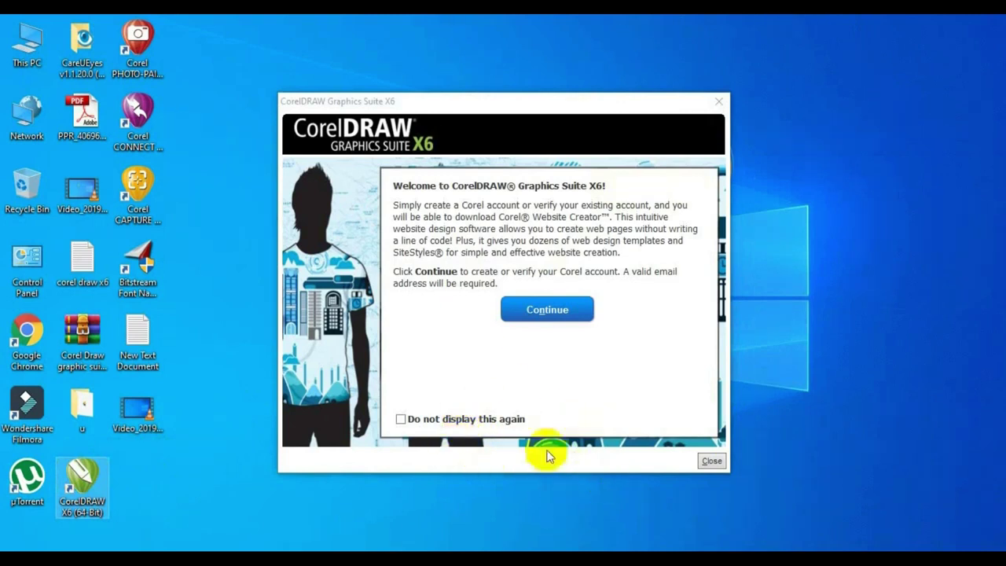
click(400, 420)
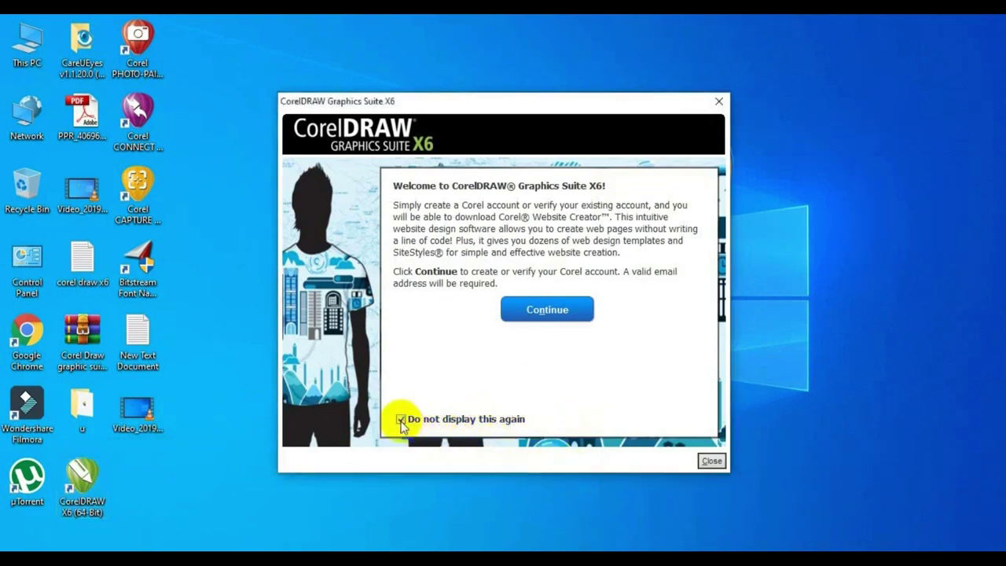
click(712, 462)
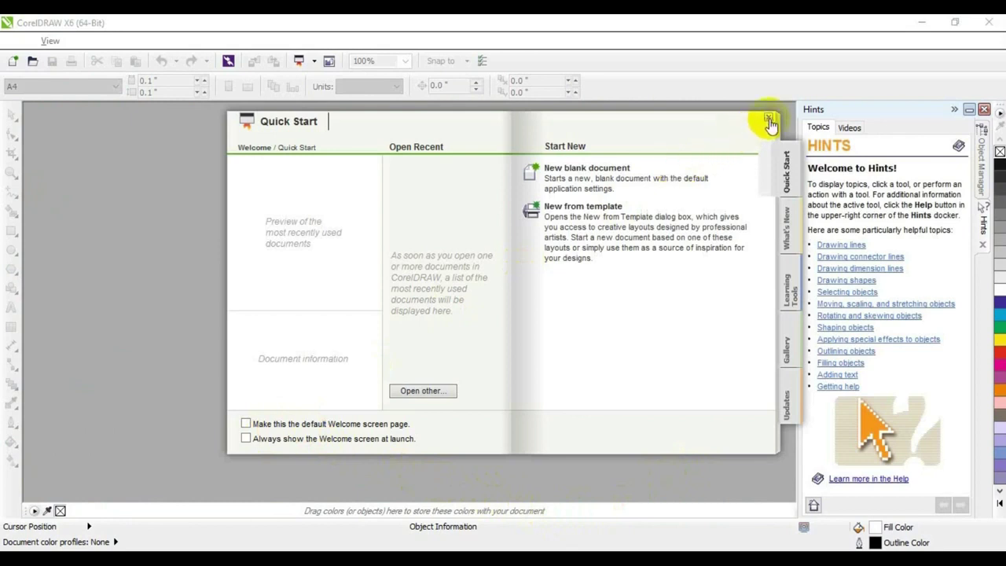
Close Quick Start, toggle document palette auto-update, and create a new A4 document.
click(768, 120)
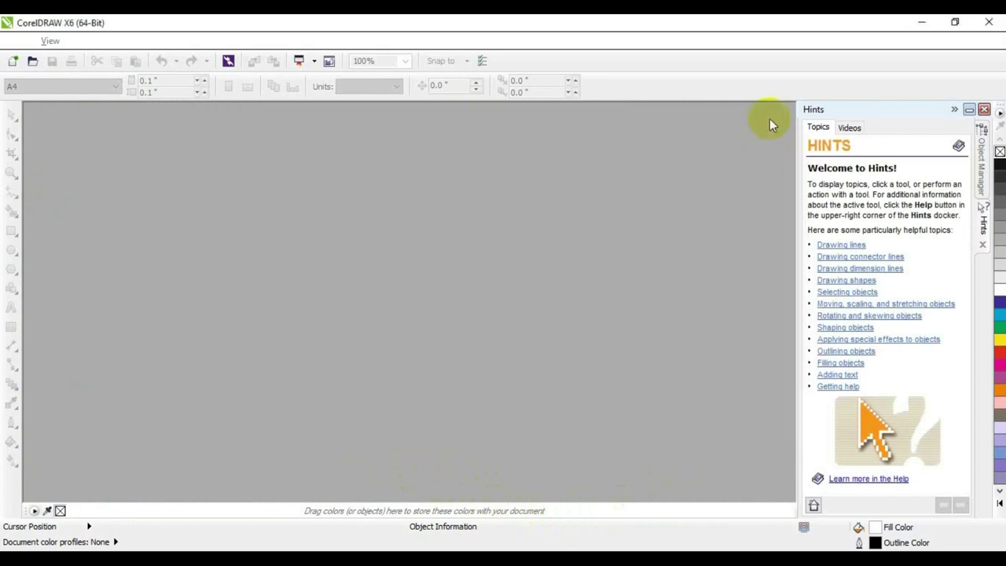
click(34, 511)
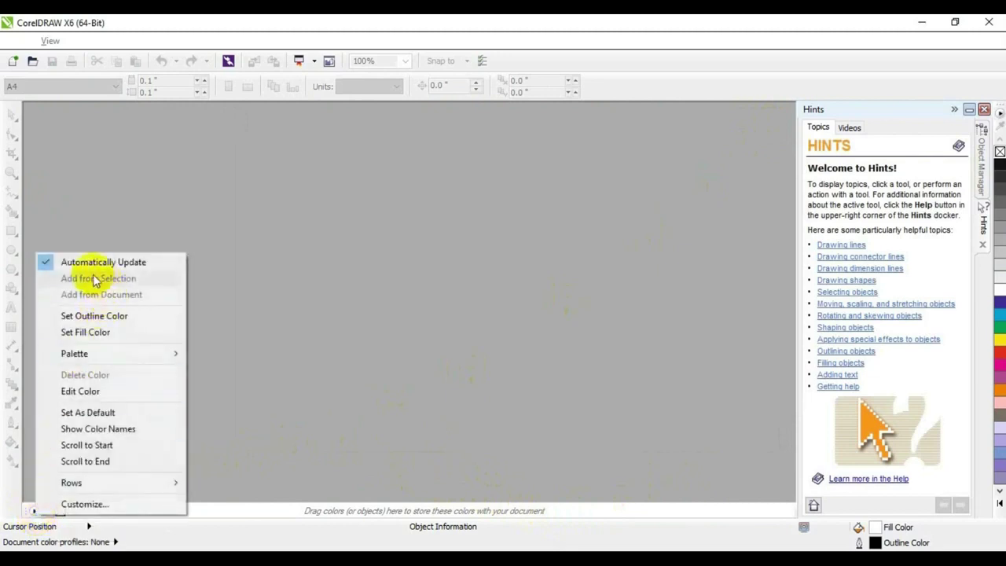
click(45, 264)
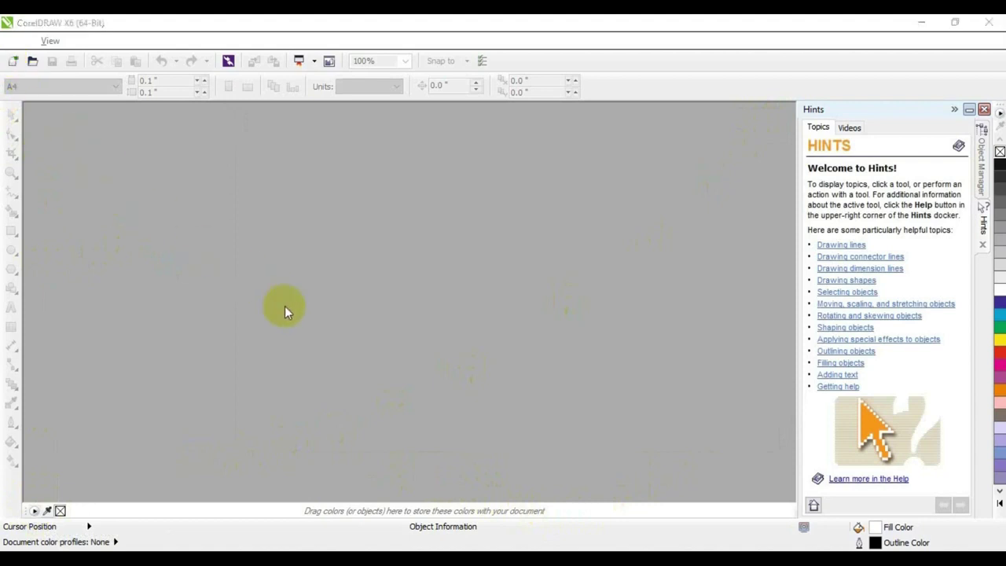
key(ctrl+n)
click(506, 434)
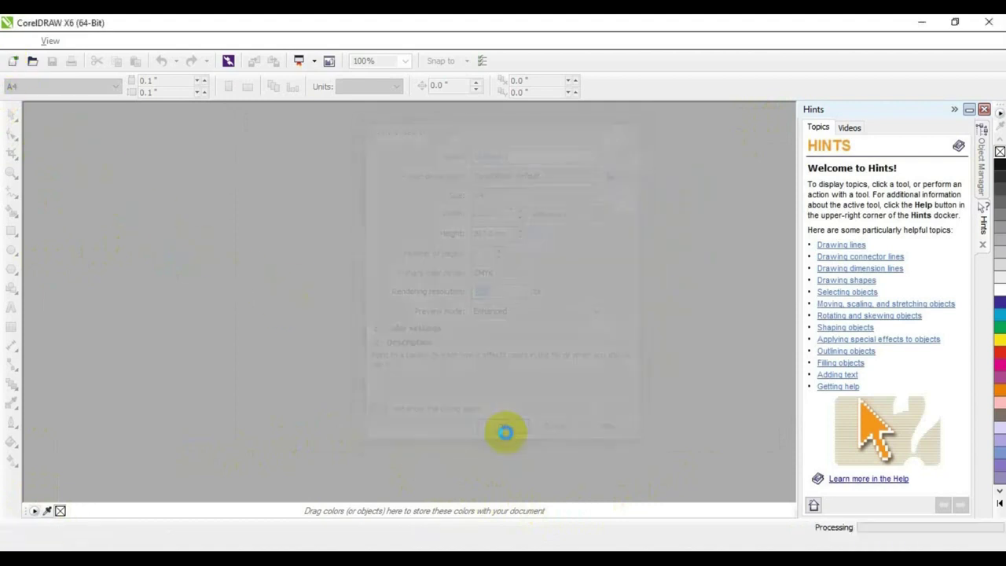
Draw an ellipse in the middle of the page and fill it yellow.
drag(353, 227, 438, 338)
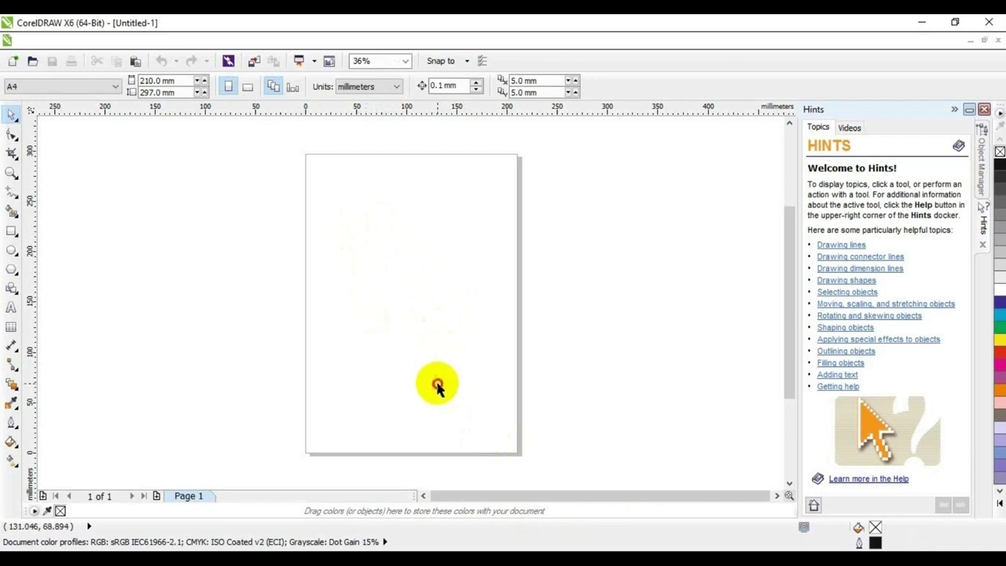
click(11, 250)
drag(342, 217, 477, 368)
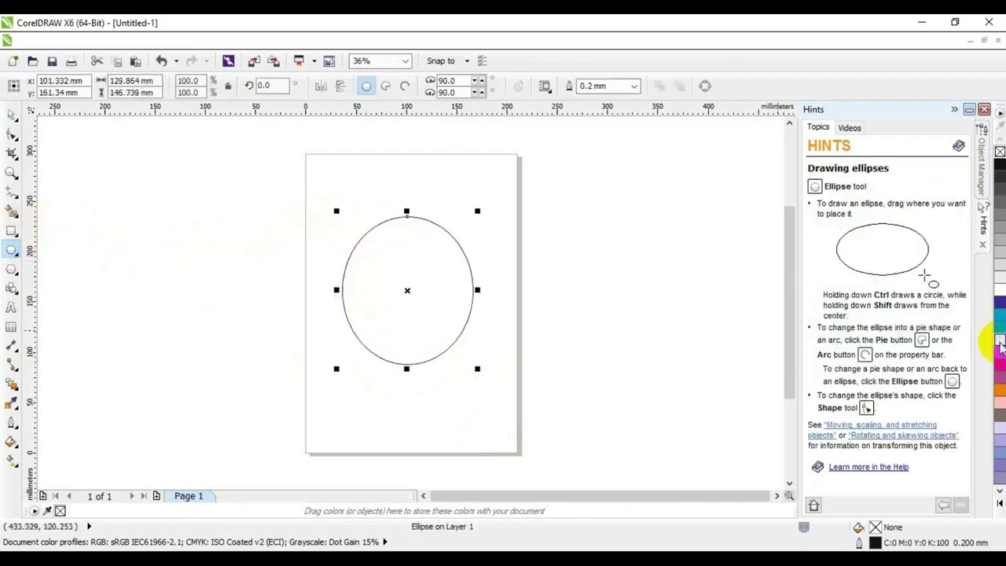
click(1000, 344)
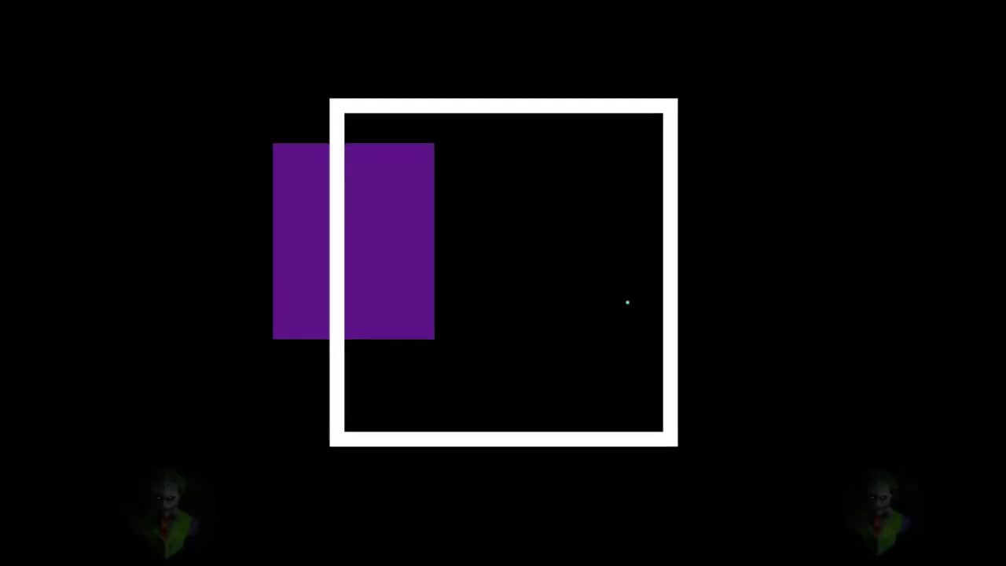